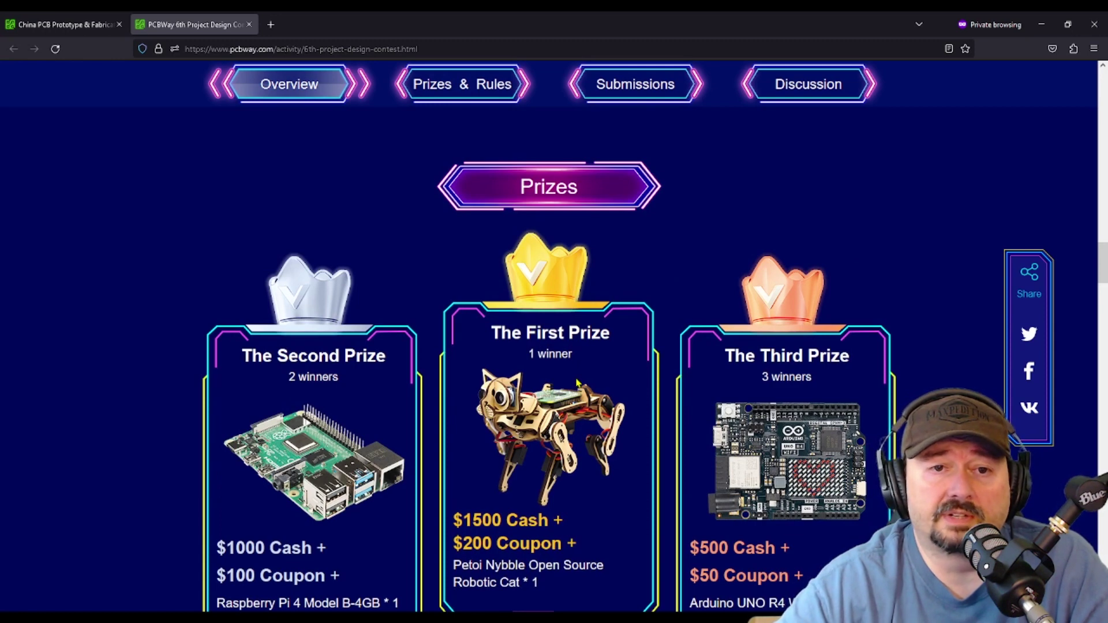
Scroll to the H8(46S) section and open its firmware page again in a new tab
{"action": "scroll", "coordinate": [578, 383], "scroll_direction": "down", "scroll_amount": 2}
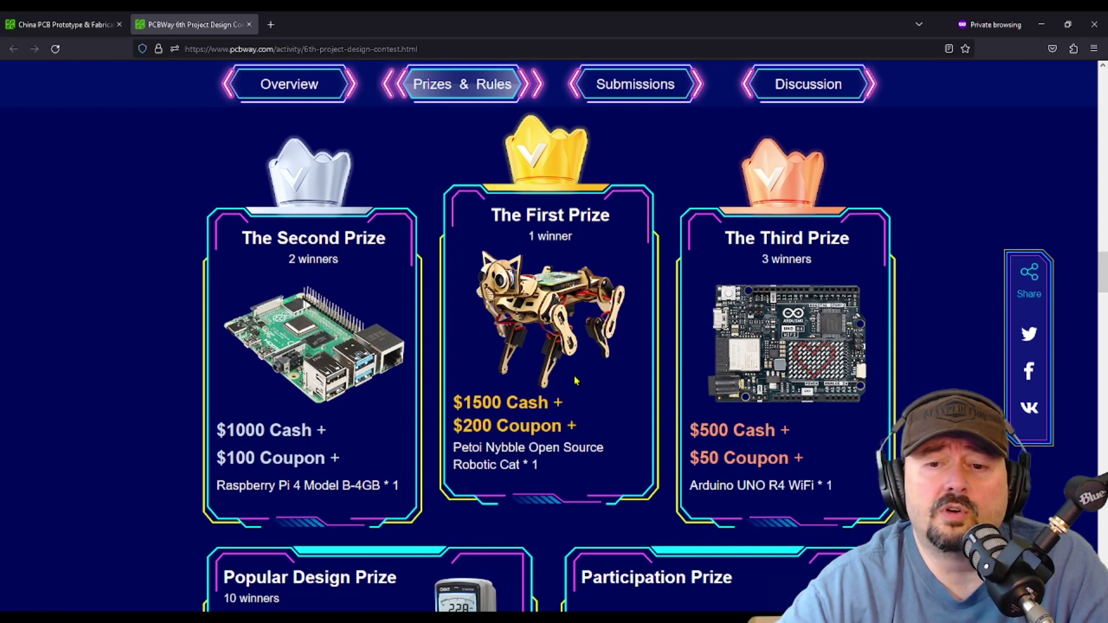
{"action": "scroll", "coordinate": [576, 381], "scroll_direction": "down", "scroll_amount": 4}
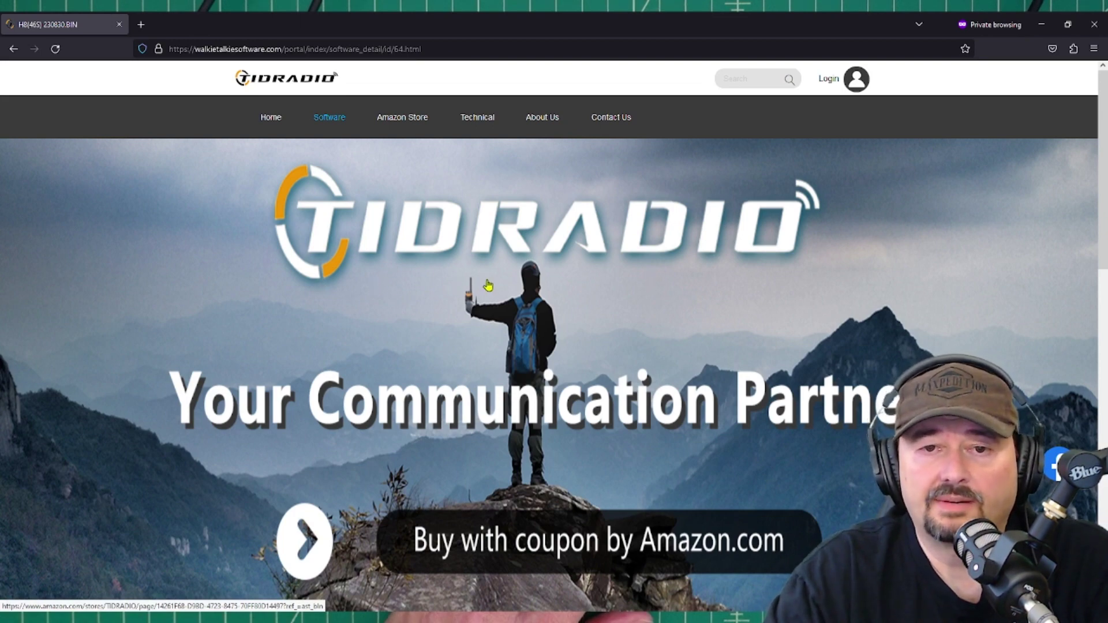
{"action": "scroll", "coordinate": [450, 287], "scroll_direction": "down", "scroll_amount": 8}
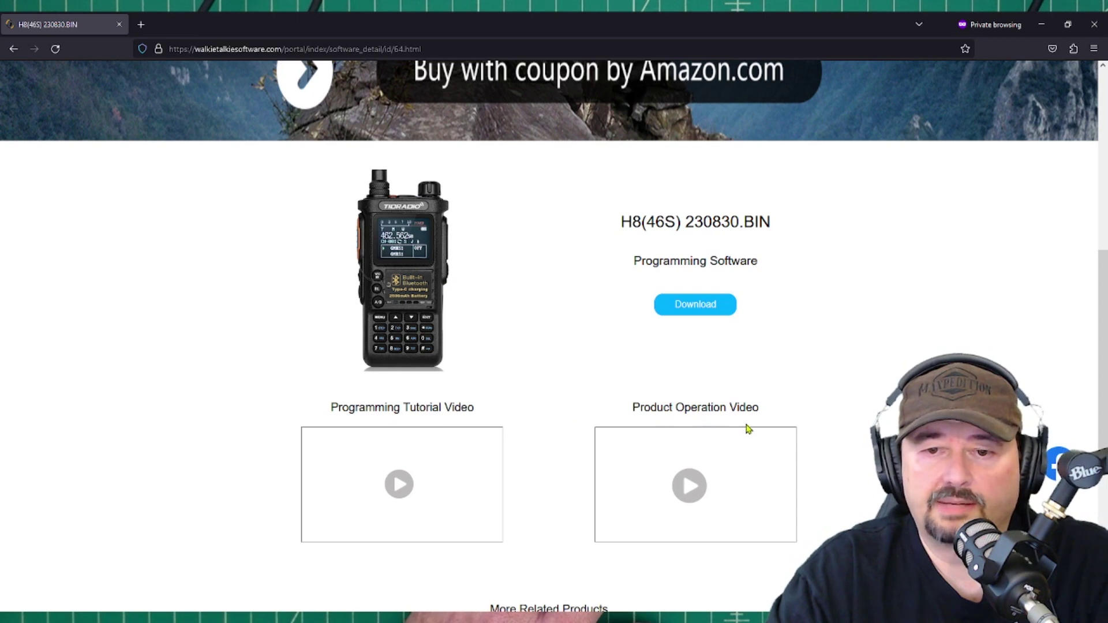
{"action": "left_click", "coordinate": [405, 487]}
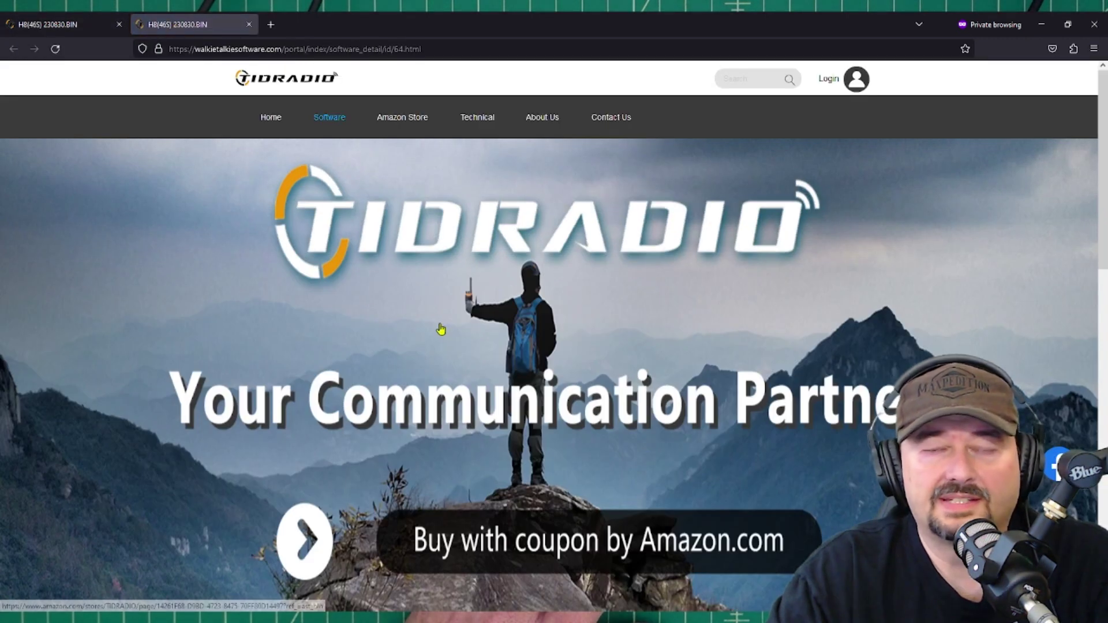
Trim the 64.html ending from the page address, leaving software_detail/id/
{"action": "scroll", "coordinate": [436, 328], "scroll_direction": "down", "scroll_amount": 3}
{"action": "scroll", "coordinate": [433, 327], "scroll_direction": "down", "scroll_amount": 6}
{"action": "scroll", "coordinate": [433, 328], "scroll_direction": "up", "scroll_amount": 5}
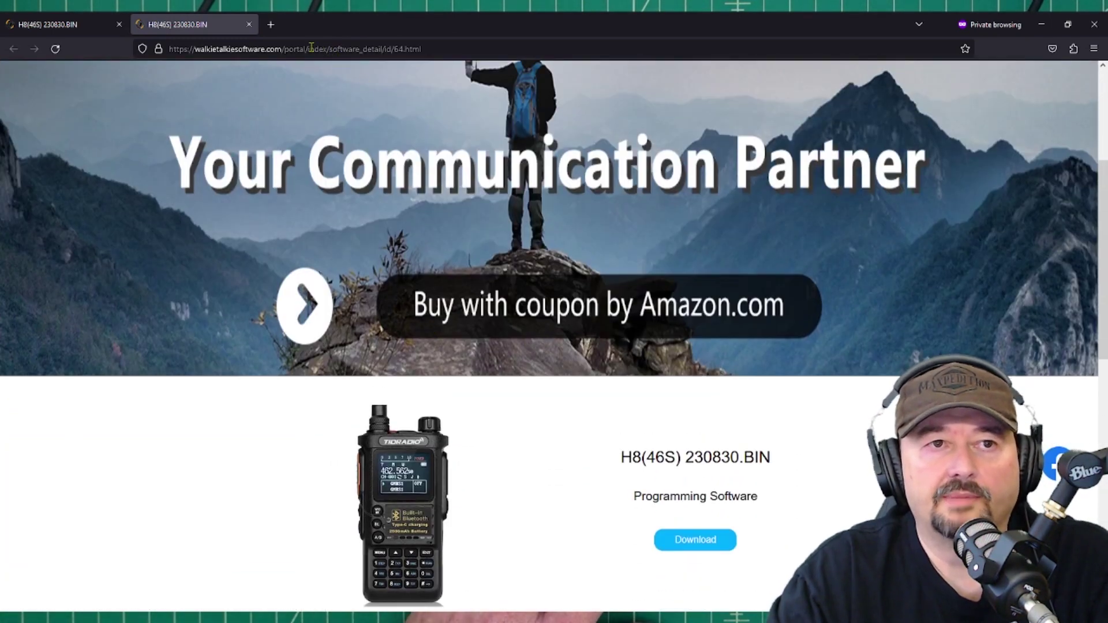
{"action": "left_click_drag", "start_coordinate": [329, 49], "coordinate": [472, 48]}
{"action": "left_click", "coordinate": [472, 48]}
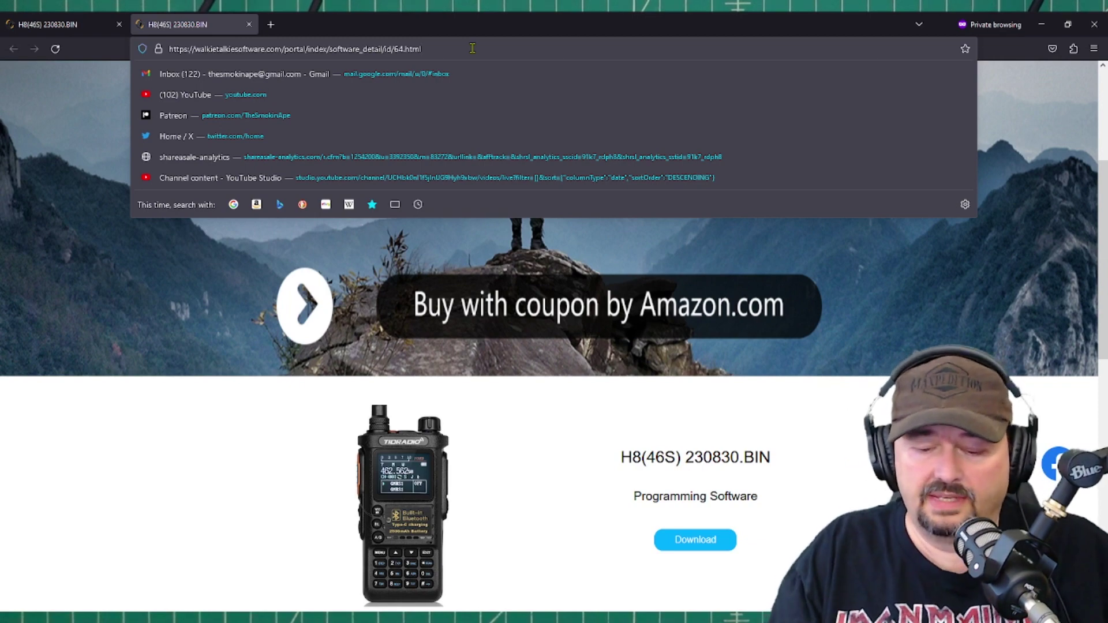
{"action": "key", "text": "BackSpace"}
{"action": "key", "text": "BackSpace"}
{"action": "key", "text": "BackSpace"}
{"action": "key", "text": "BackSpace"}
{"action": "key", "text": "BackSpace"}
{"action": "key", "text": "BackSpace"}
{"action": "key", "text": "BackSpace"}
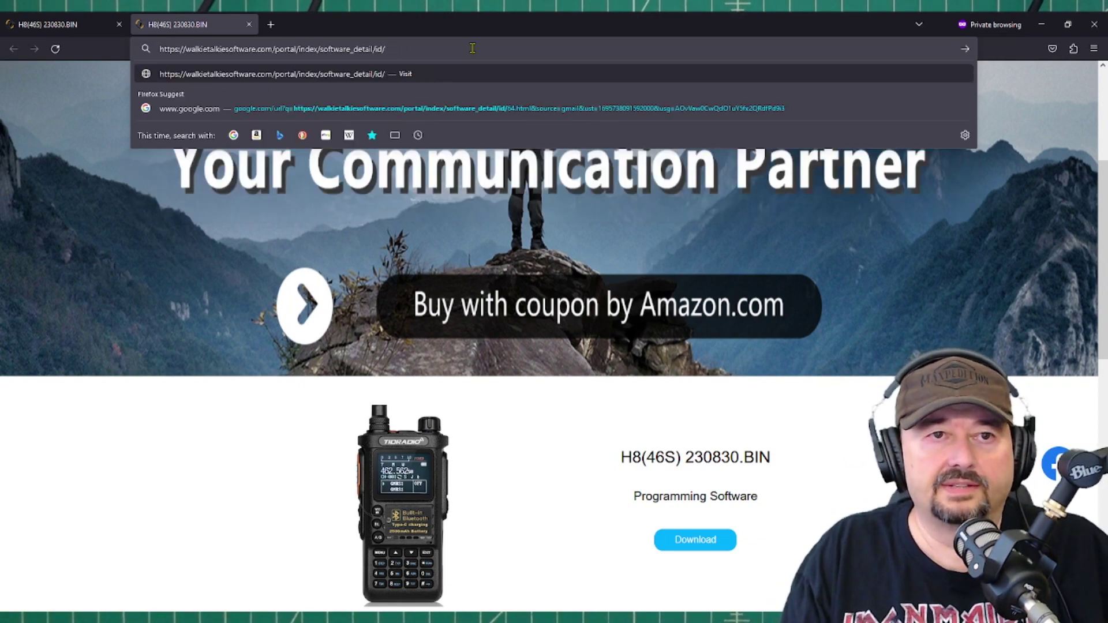
Load the software_detail/id/ address and try the download button on the blank product page
{"action": "key", "text": "Return"}
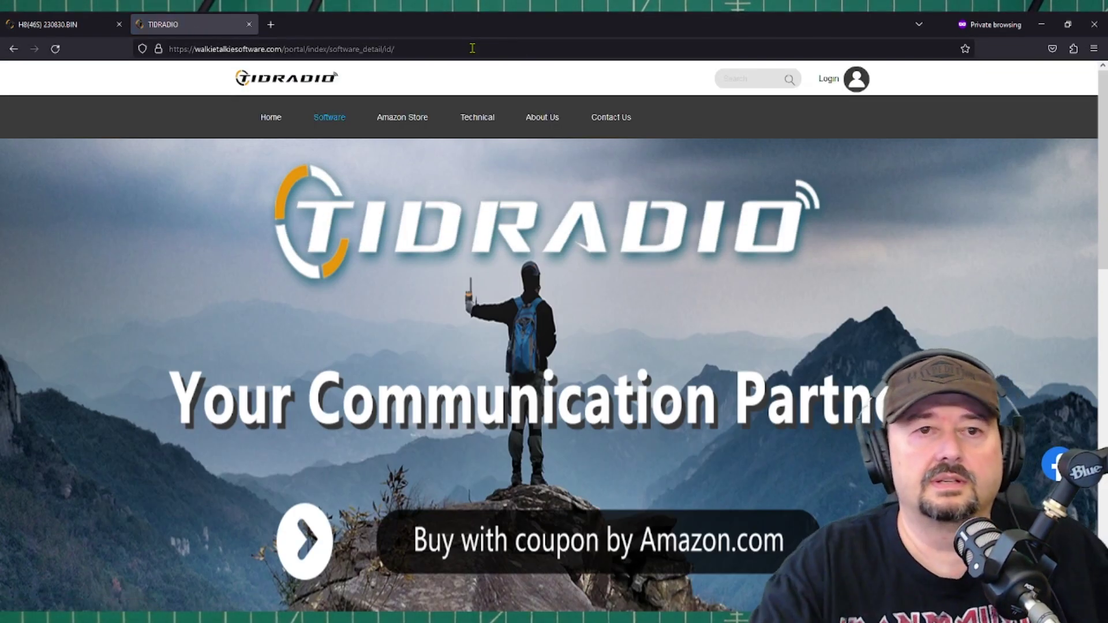
{"action": "scroll", "coordinate": [619, 382], "scroll_direction": "down", "scroll_amount": 5}
{"action": "scroll", "coordinate": [619, 384], "scroll_direction": "down", "scroll_amount": 2}
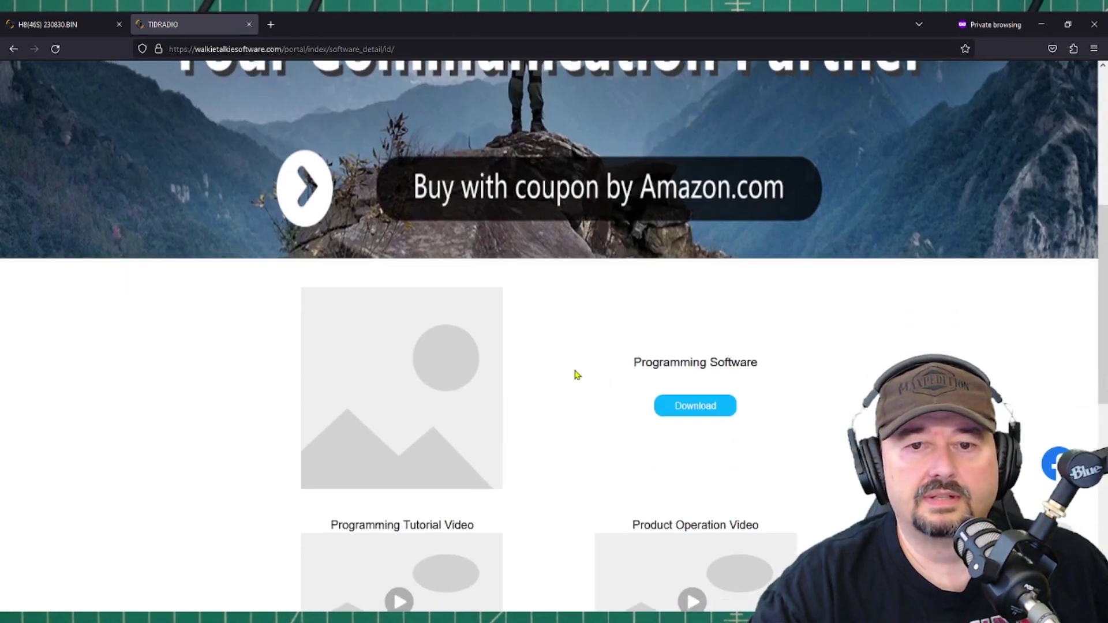
{"action": "scroll", "coordinate": [583, 380], "scroll_direction": "down", "scroll_amount": 5}
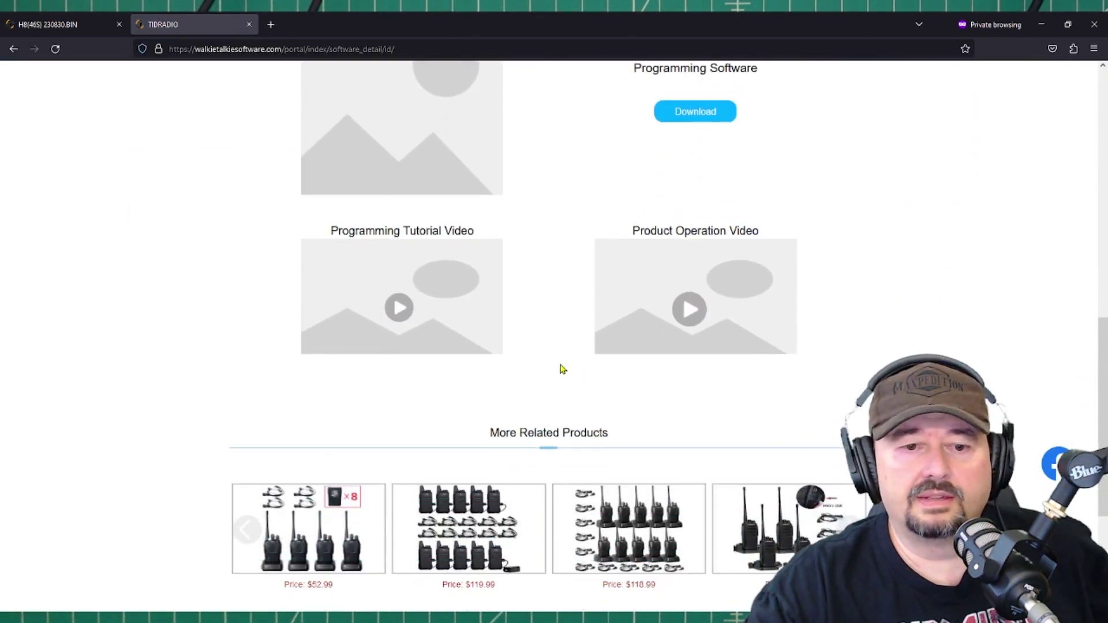
{"action": "scroll", "coordinate": [560, 370], "scroll_direction": "down", "scroll_amount": 3}
{"action": "scroll", "coordinate": [540, 363], "scroll_direction": "up", "scroll_amount": 5}
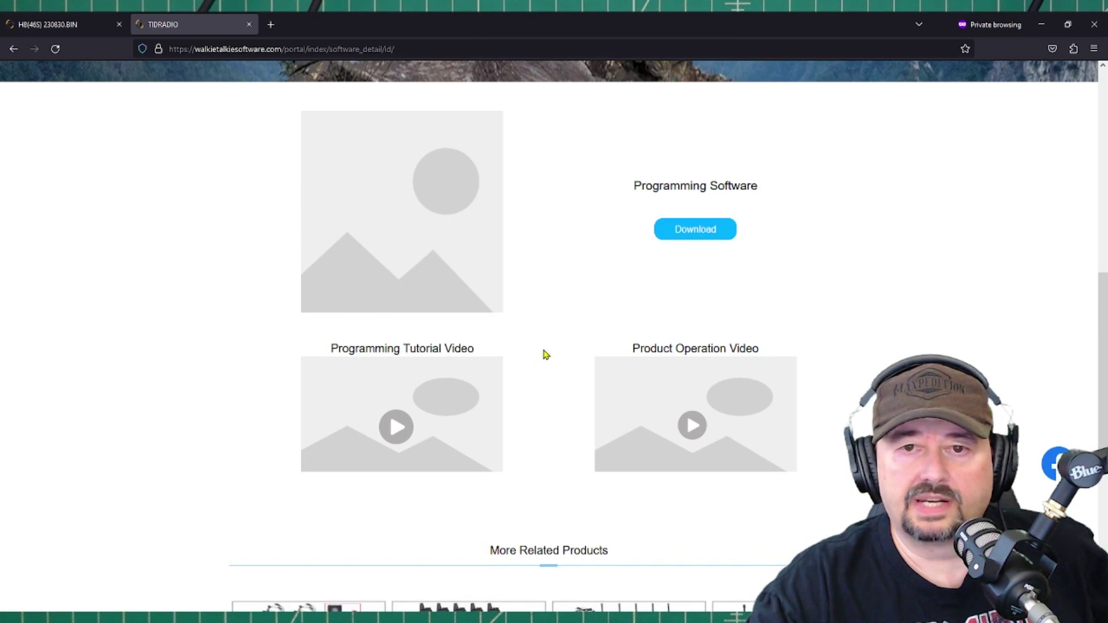
{"action": "scroll", "coordinate": [545, 346], "scroll_direction": "up", "scroll_amount": 1}
{"action": "scroll", "coordinate": [558, 327], "scroll_direction": "up", "scroll_amount": 2}
{"action": "left_click", "coordinate": [703, 411]}
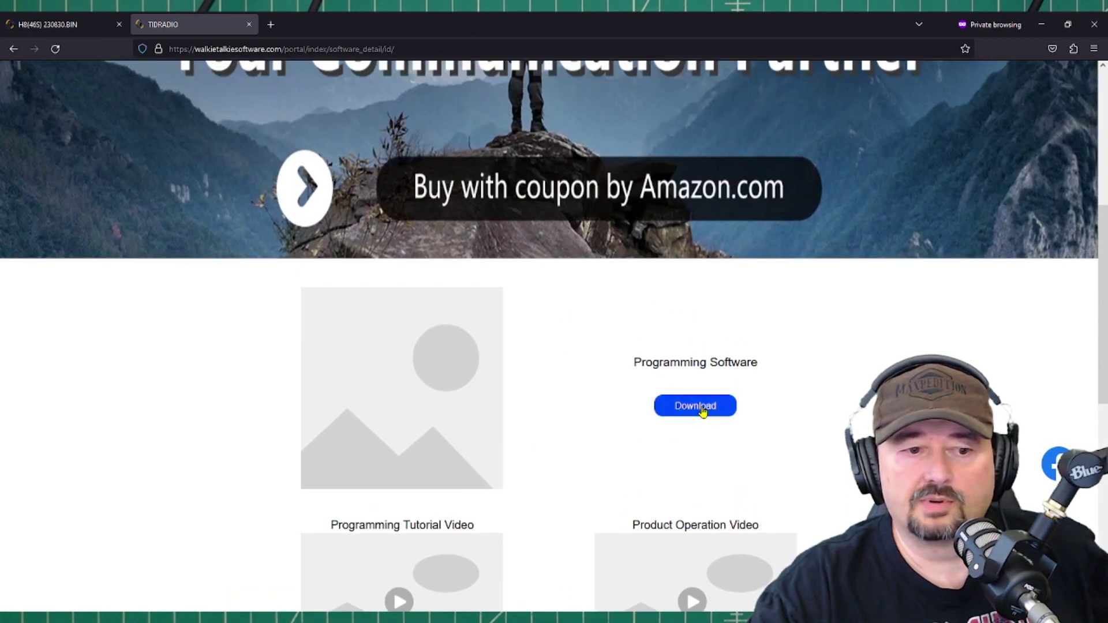
Remove id/ from the address and load the software_detail/ overview page
{"action": "left_click", "coordinate": [330, 50]}
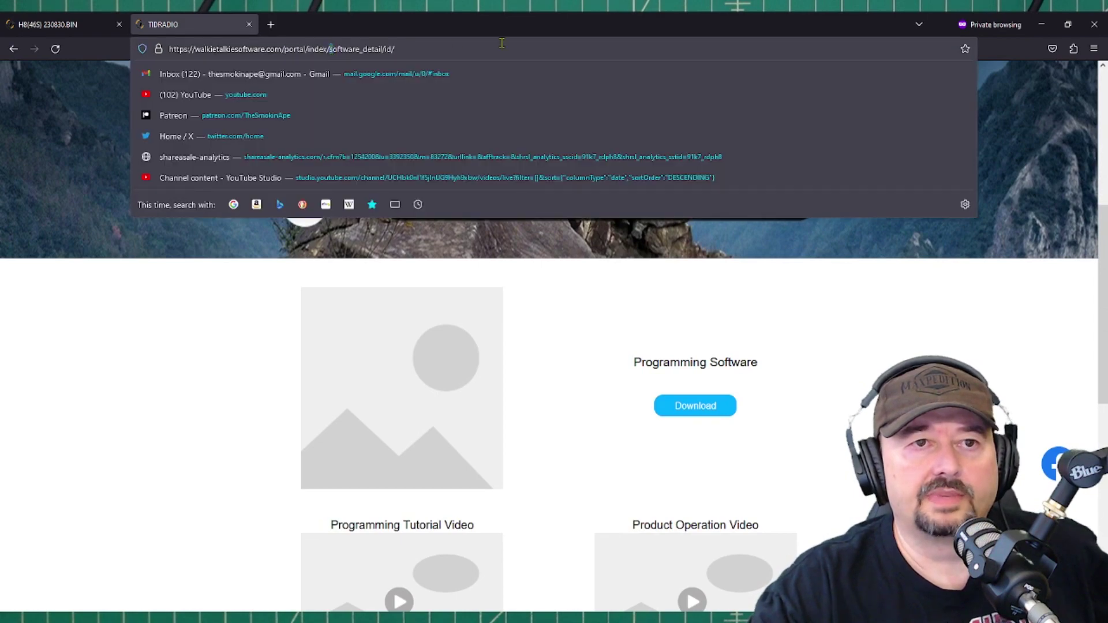
{"action": "key", "text": "BackSpace"}
{"action": "key", "text": "BackSpace"}
{"action": "key", "text": "BackSpace"}
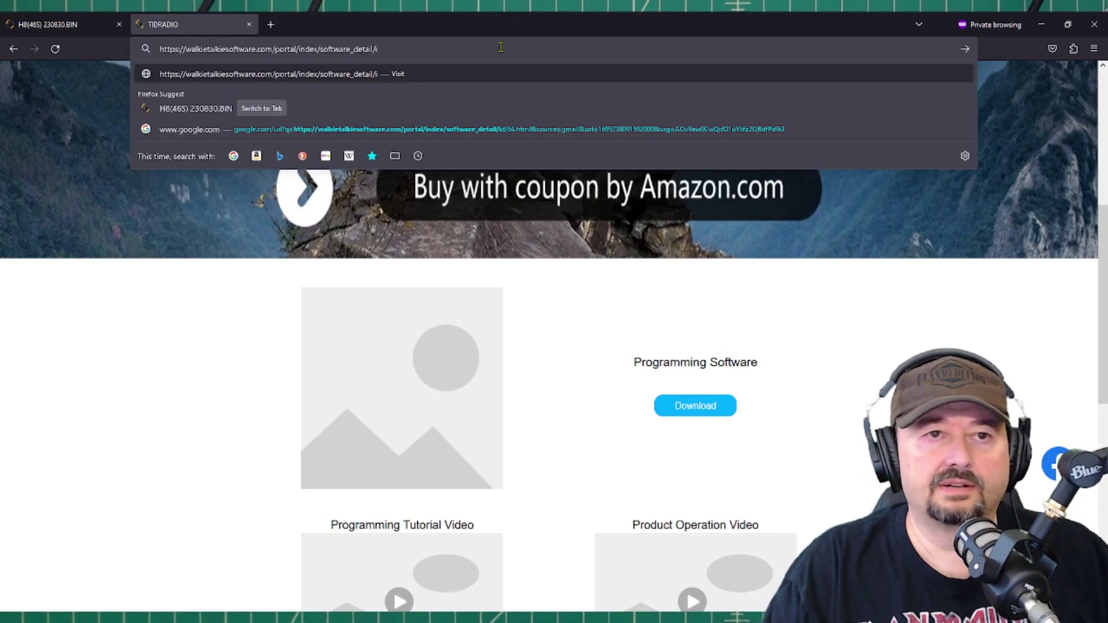
{"action": "key", "text": "Return"}
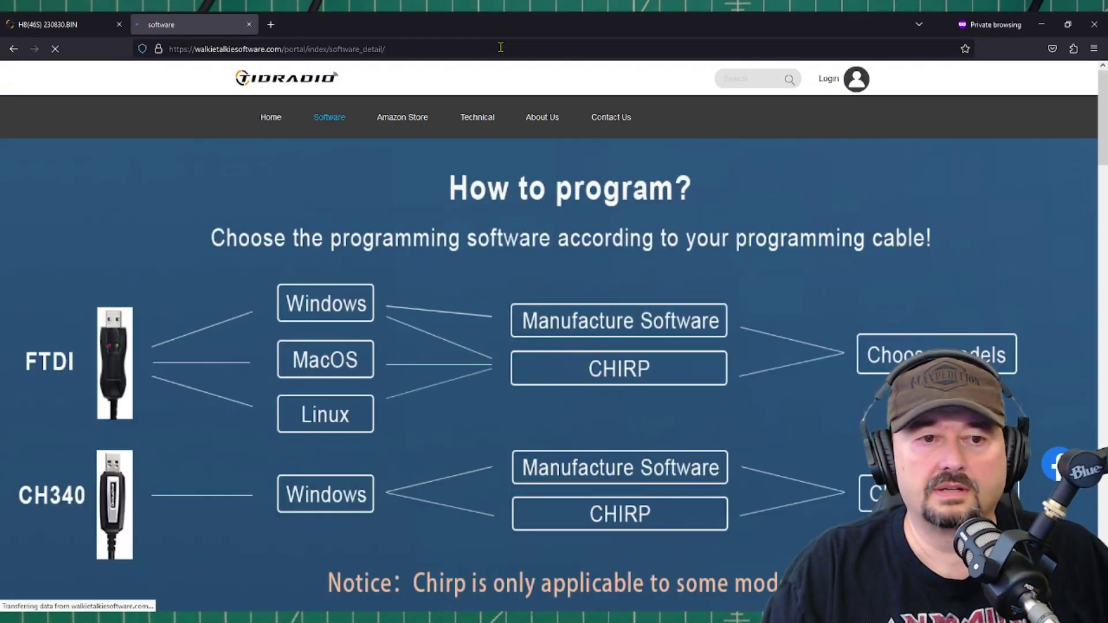
Scroll through the Applicable models, Driver download and Manufacture Software lists on the overview page
{"action": "scroll", "coordinate": [465, 345], "scroll_direction": "down", "scroll_amount": 8}
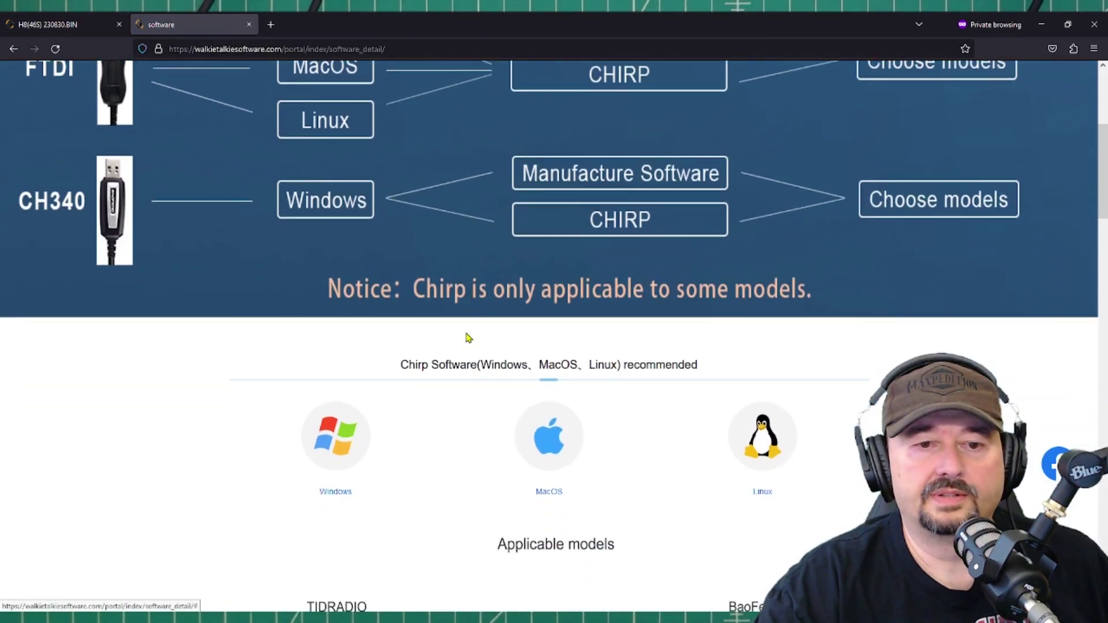
{"action": "scroll", "coordinate": [468, 337], "scroll_direction": "down", "scroll_amount": 2}
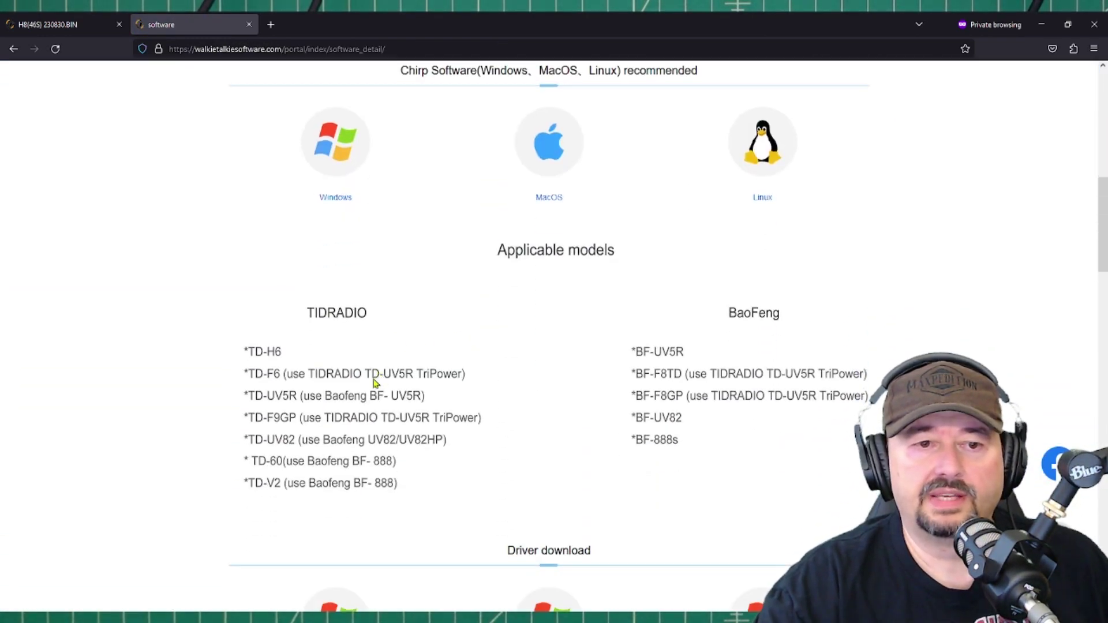
{"action": "scroll", "coordinate": [462, 387], "scroll_direction": "down", "scroll_amount": 4}
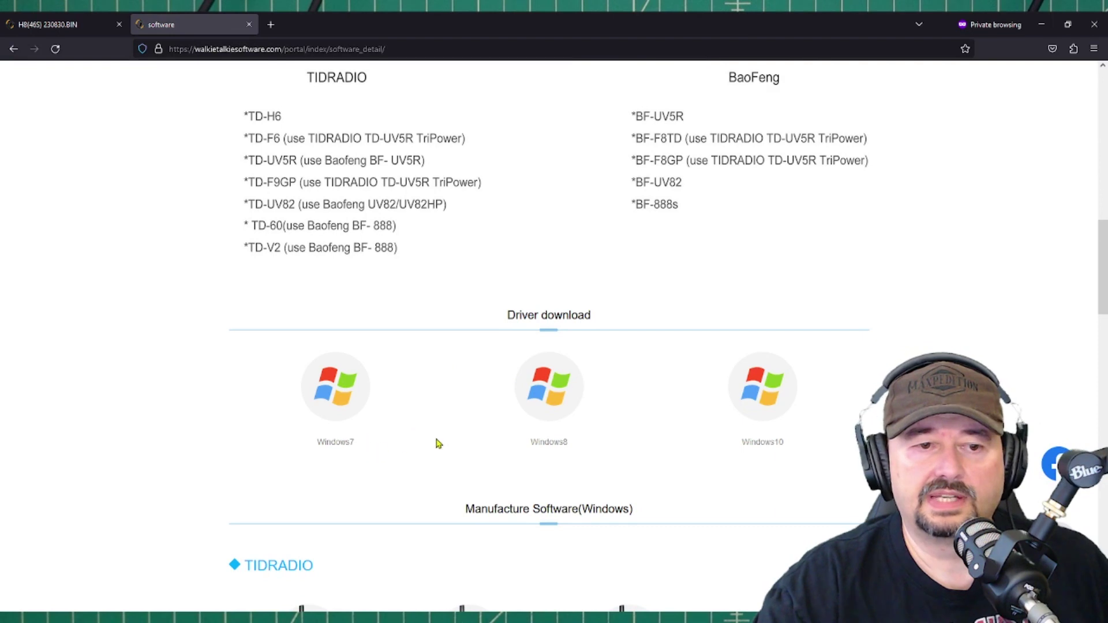
{"action": "scroll", "coordinate": [683, 442], "scroll_direction": "down", "scroll_amount": 7}
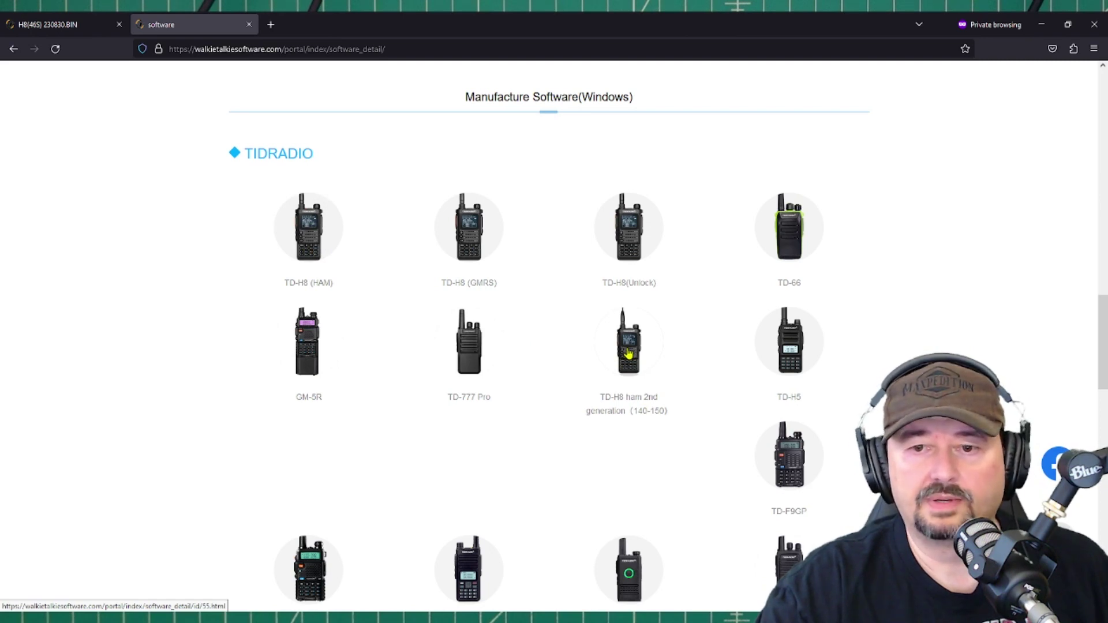
{"action": "scroll", "coordinate": [628, 354], "scroll_direction": "down", "scroll_amount": 5}
{"action": "scroll", "coordinate": [622, 356], "scroll_direction": "down", "scroll_amount": 1}
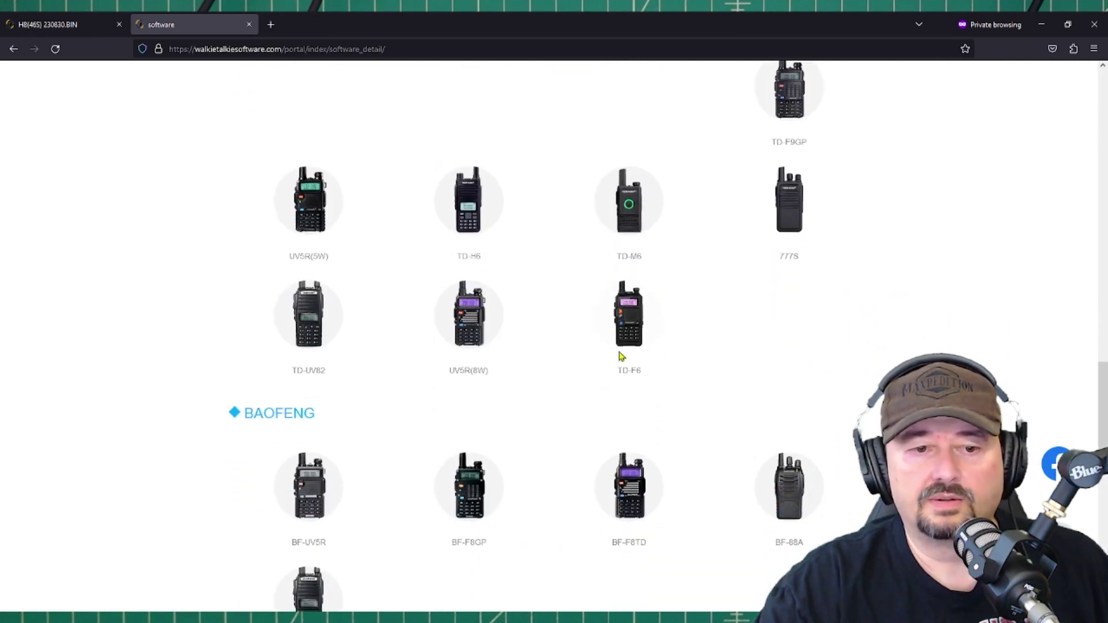
{"action": "scroll", "coordinate": [621, 356], "scroll_direction": "down", "scroll_amount": 2}
{"action": "scroll", "coordinate": [582, 346], "scroll_direction": "down", "scroll_amount": 6}
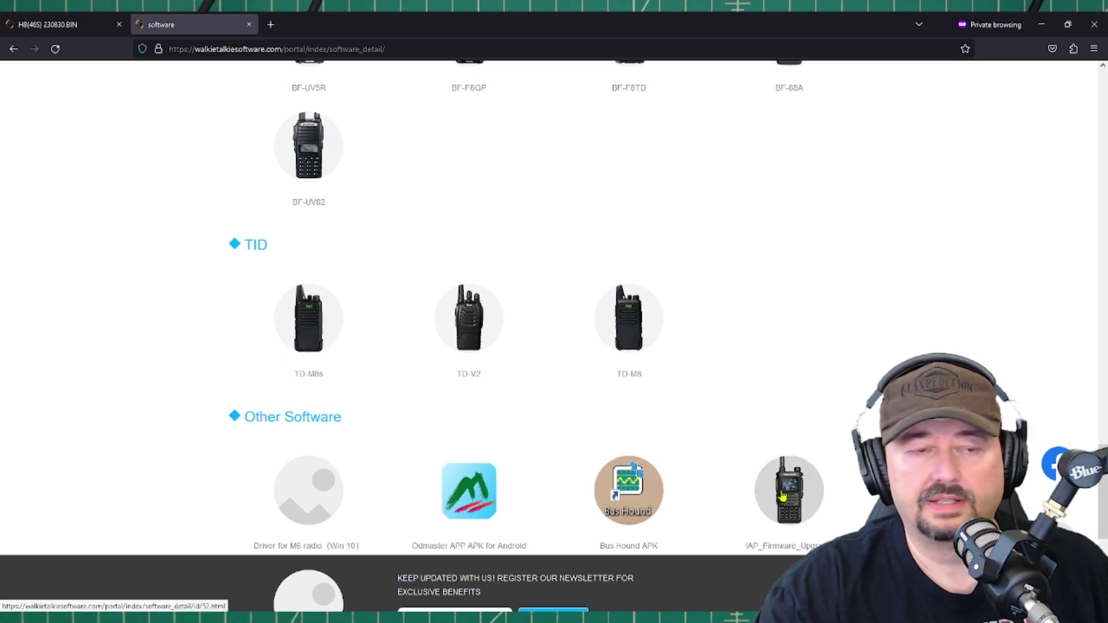
{"action": "scroll", "coordinate": [737, 460], "scroll_direction": "up", "scroll_amount": 10}
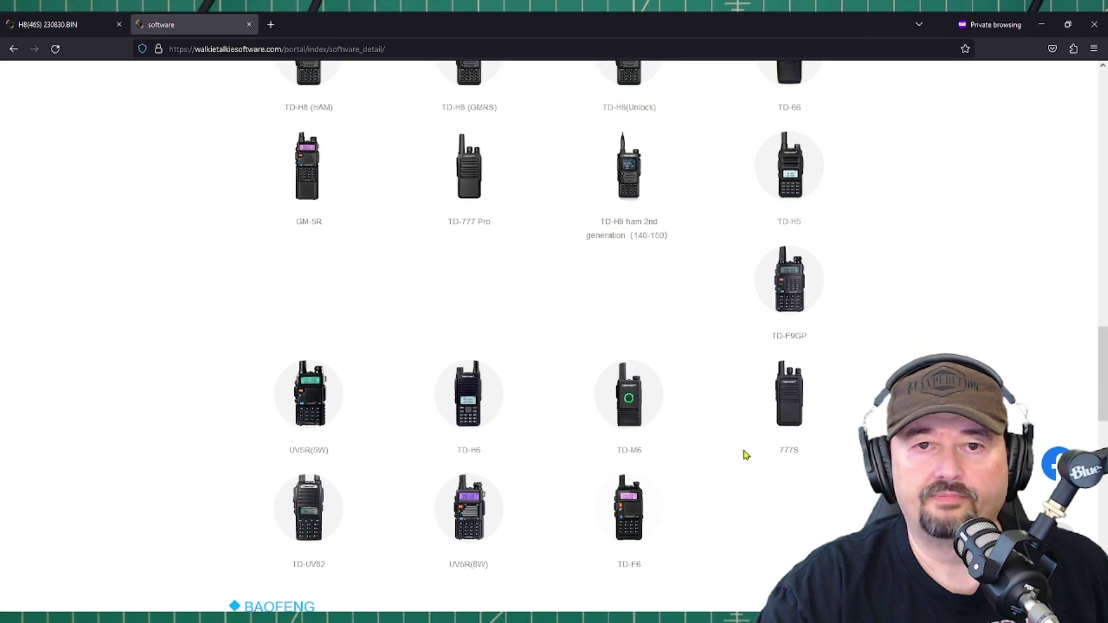
{"action": "scroll", "coordinate": [746, 455], "scroll_direction": "up", "scroll_amount": 4}
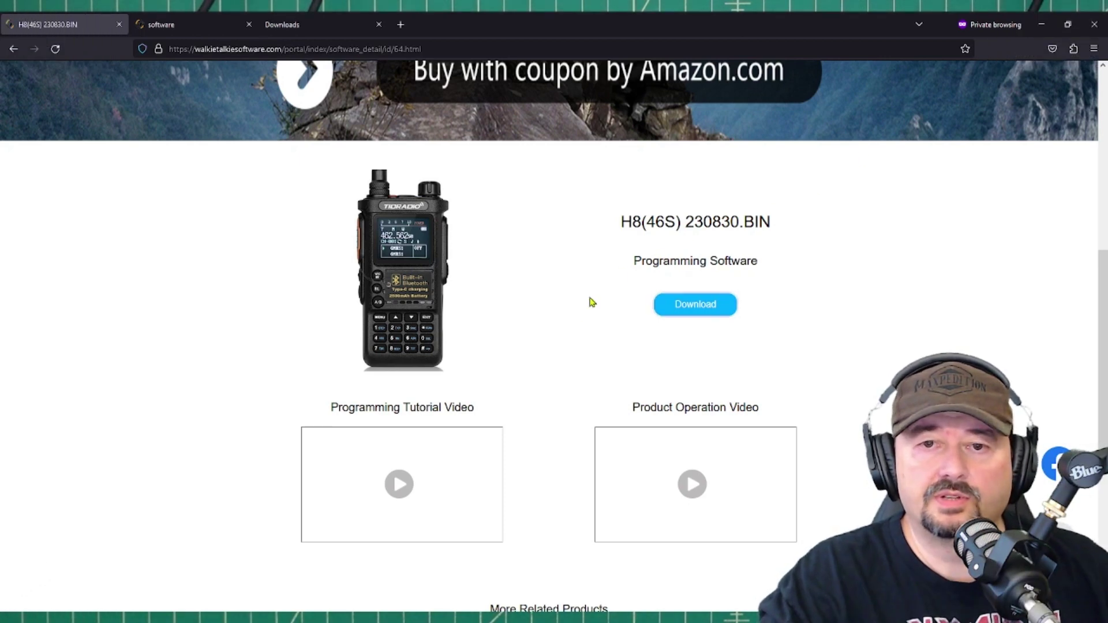
Request the H8(46S) 230830.BIN download and log in with the account e-mail and password
{"action": "left_click", "coordinate": [692, 311]}
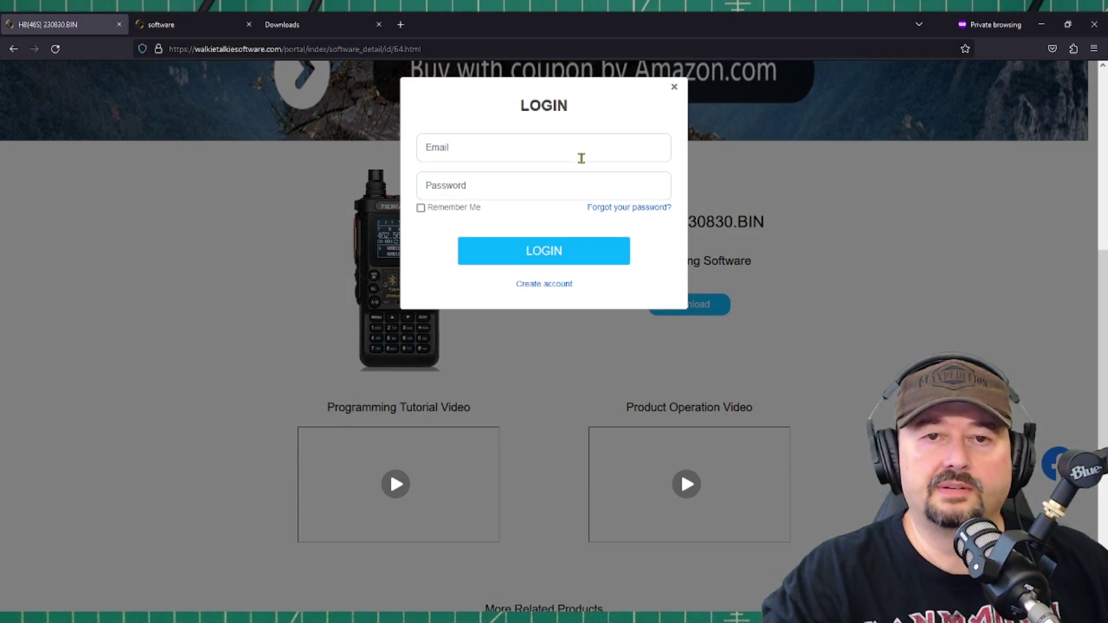
{"action": "left_click", "coordinate": [580, 154]}
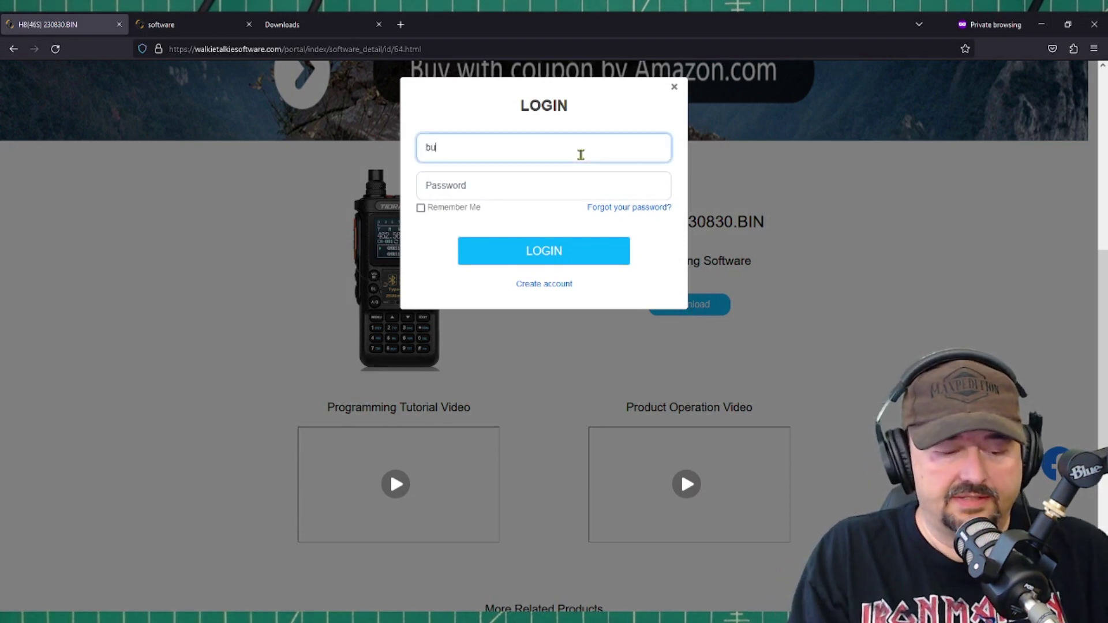
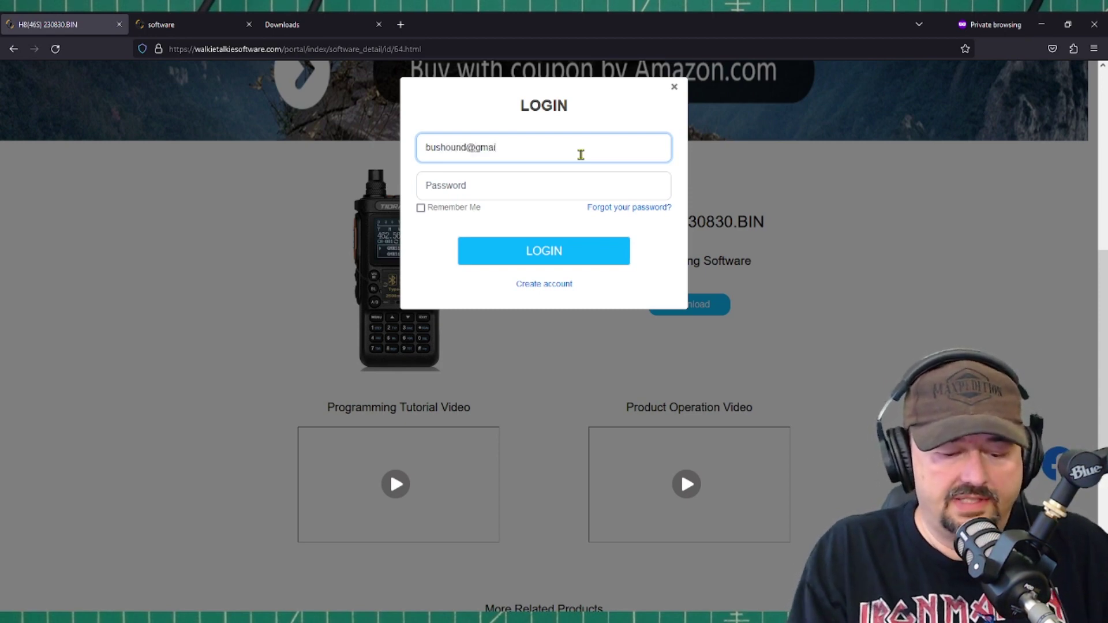
{"action": "key", "text": "Tab"}
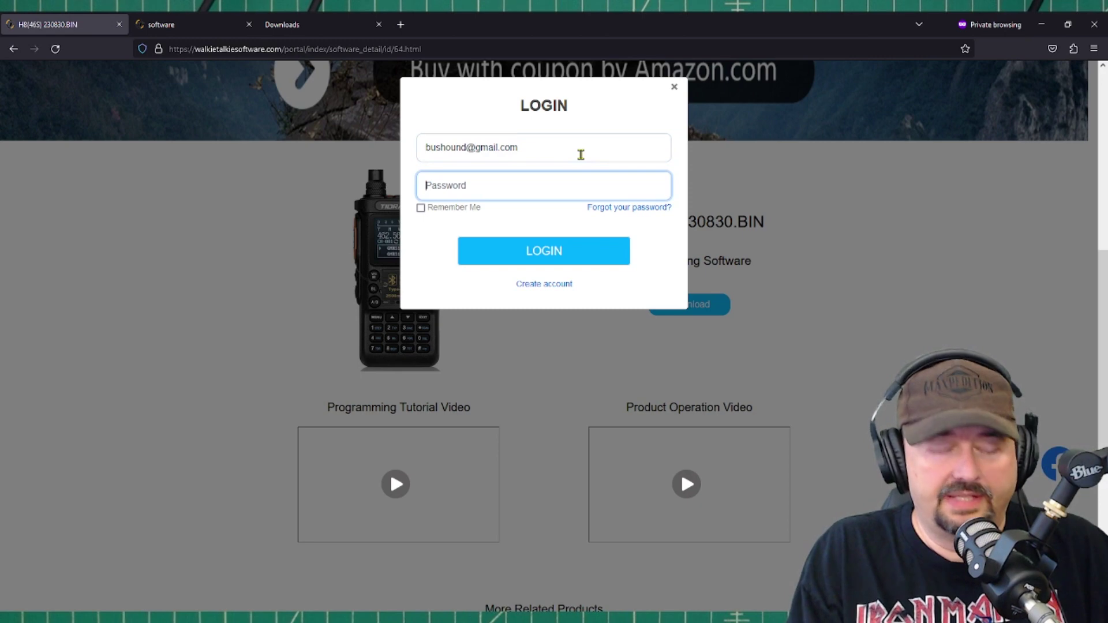
{"action": "type", "text": "•••••"}
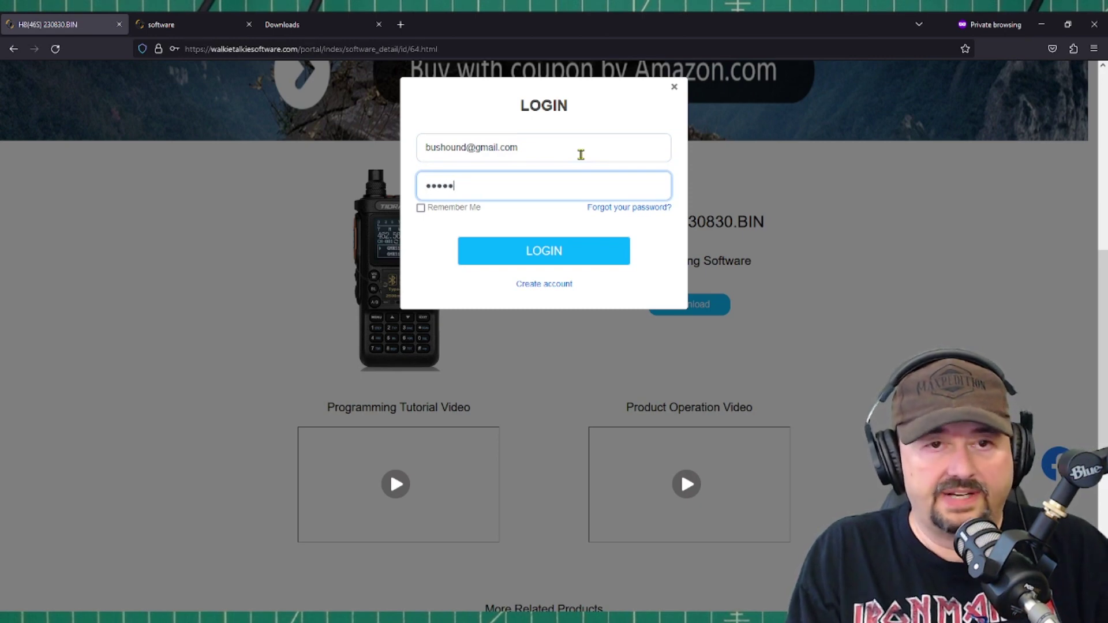
{"action": "type", "text": "•"}
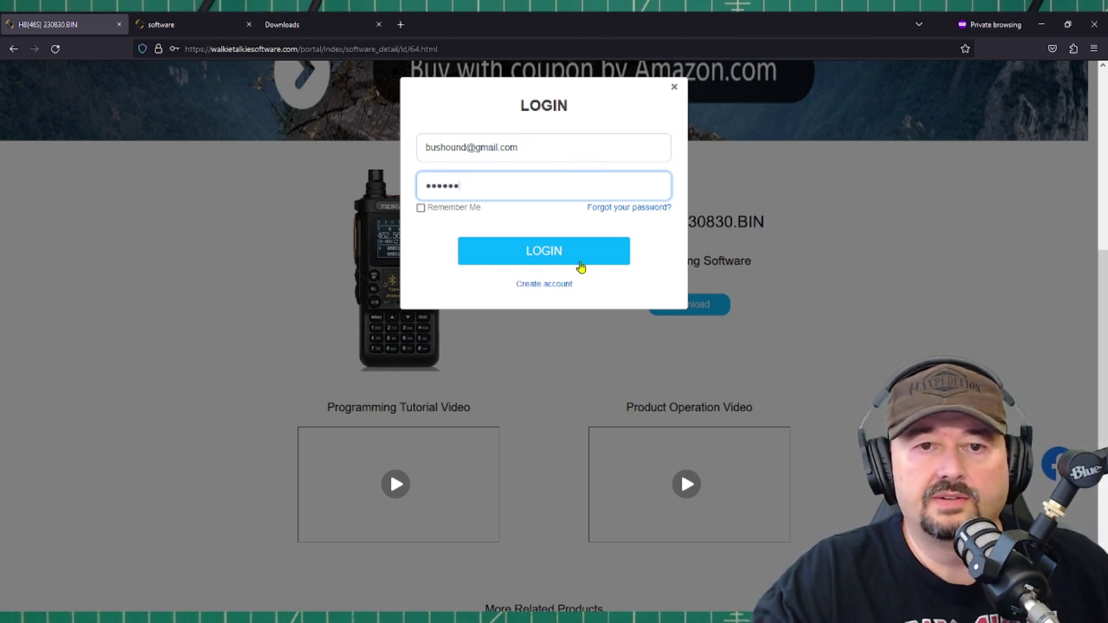
{"action": "left_click", "coordinate": [579, 262]}
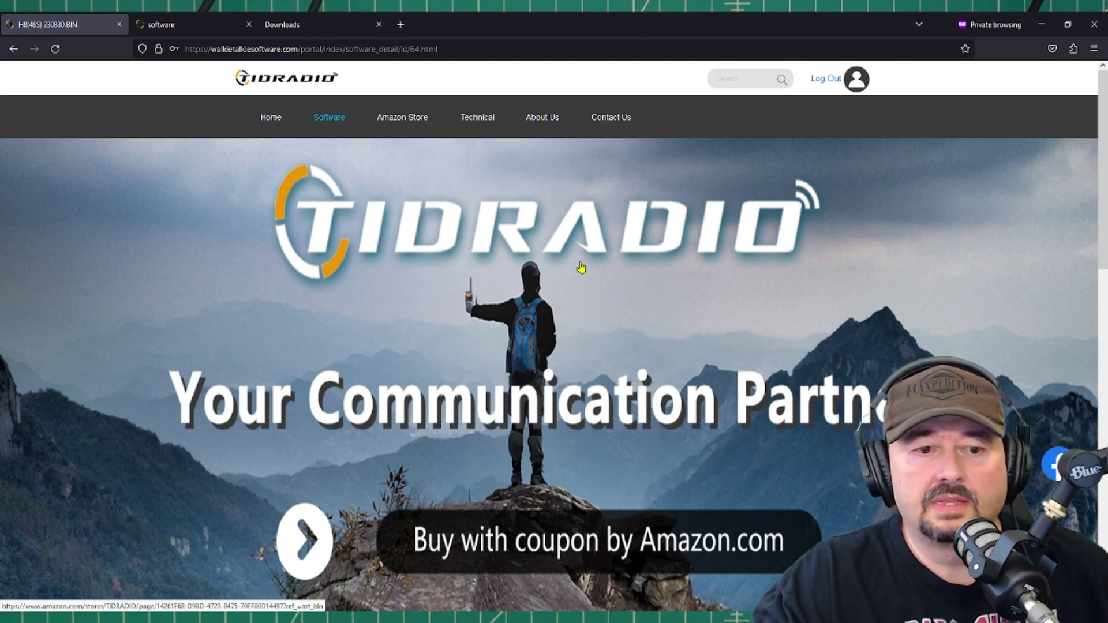
Check the Downloads list, then download the H8(46S) 230830.BIN software from its page
{"action": "left_click", "coordinate": [290, 28]}
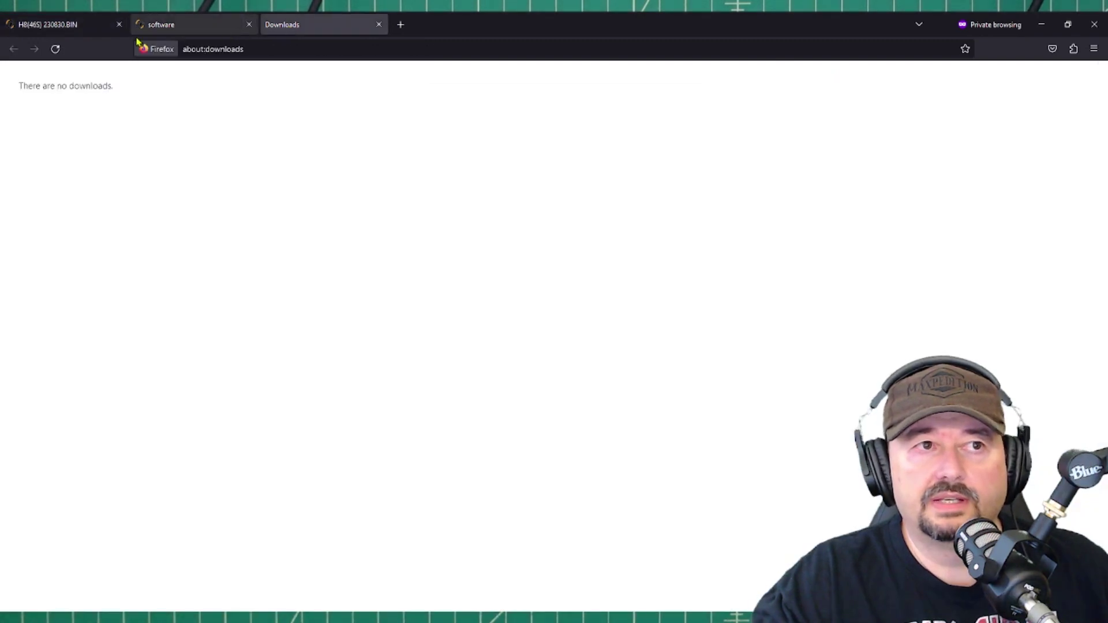
{"action": "left_click", "coordinate": [57, 28]}
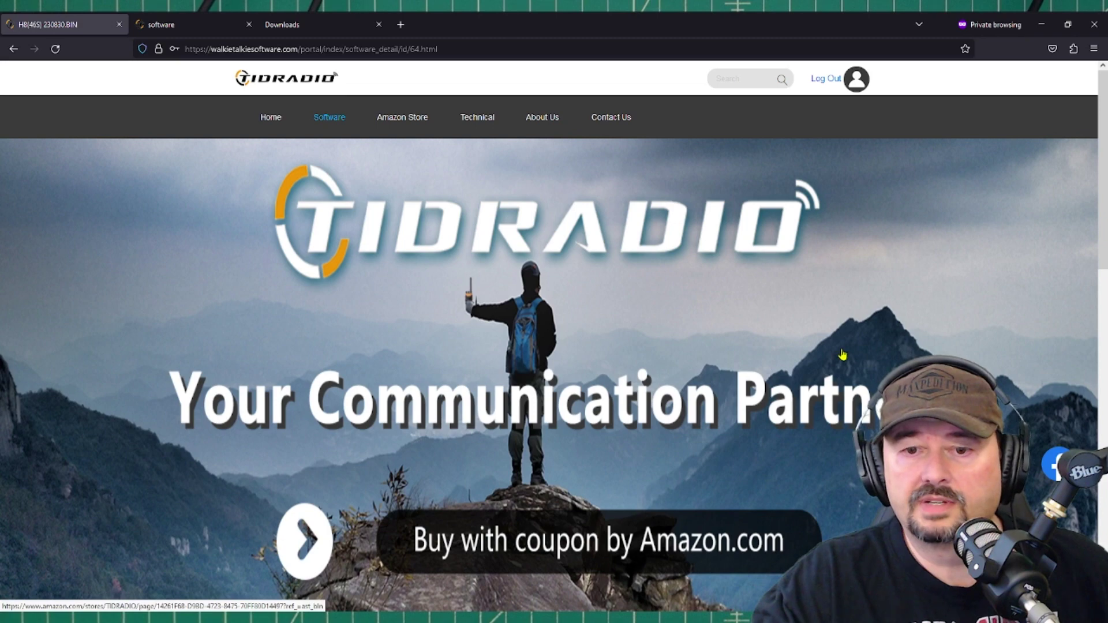
{"action": "scroll", "coordinate": [843, 355], "scroll_direction": "down", "scroll_amount": 5}
{"action": "left_click", "coordinate": [695, 479]}
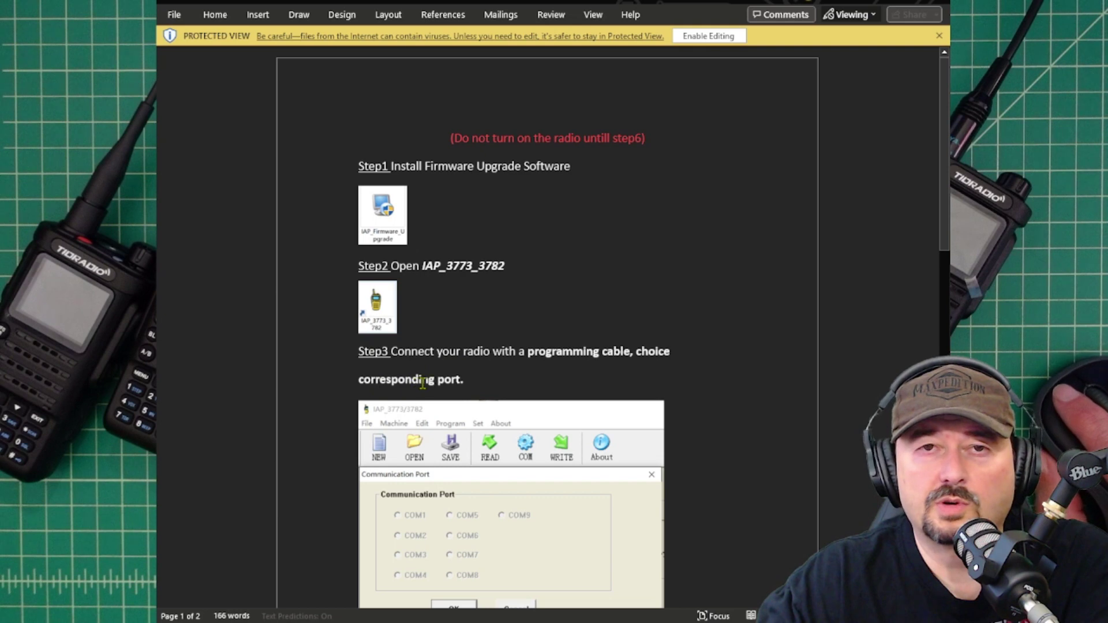
{"action": "scroll", "coordinate": [579, 350], "scroll_direction": "down", "scroll_amount": 3}
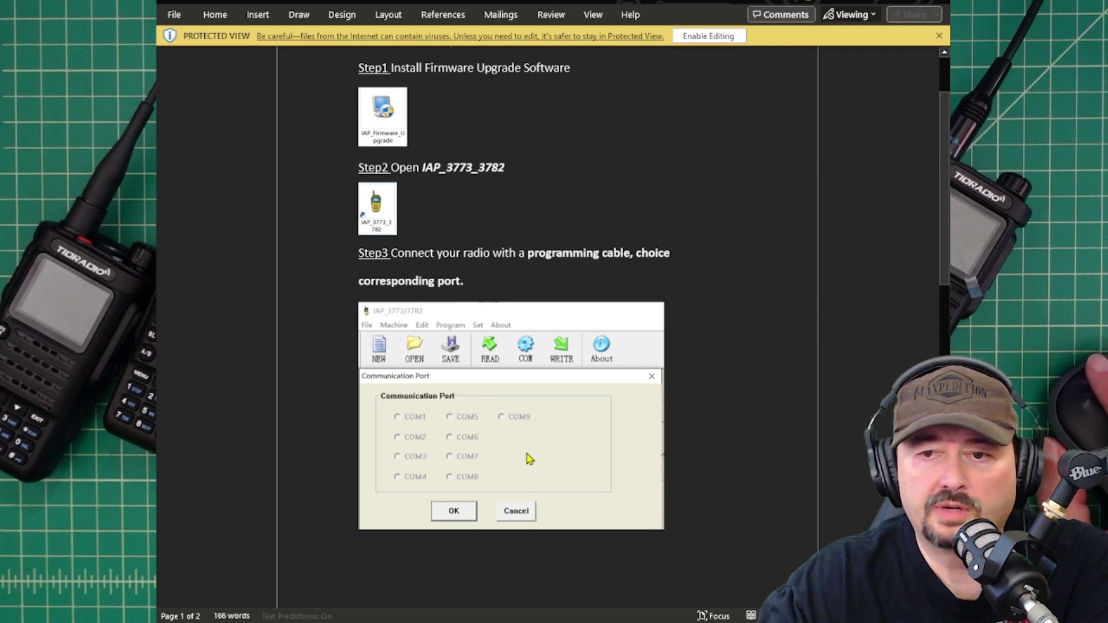
{"action": "scroll", "coordinate": [526, 460], "scroll_direction": "down", "scroll_amount": 10}
{"action": "scroll", "coordinate": [524, 451], "scroll_direction": "down", "scroll_amount": 5}
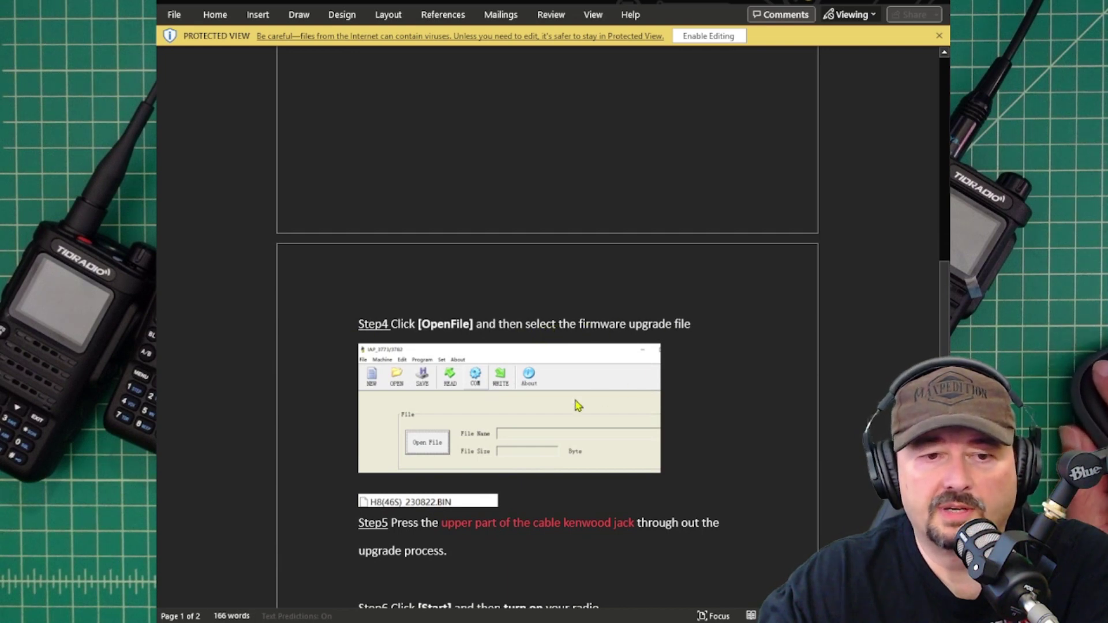
{"action": "scroll", "coordinate": [533, 402], "scroll_direction": "down", "scroll_amount": 3}
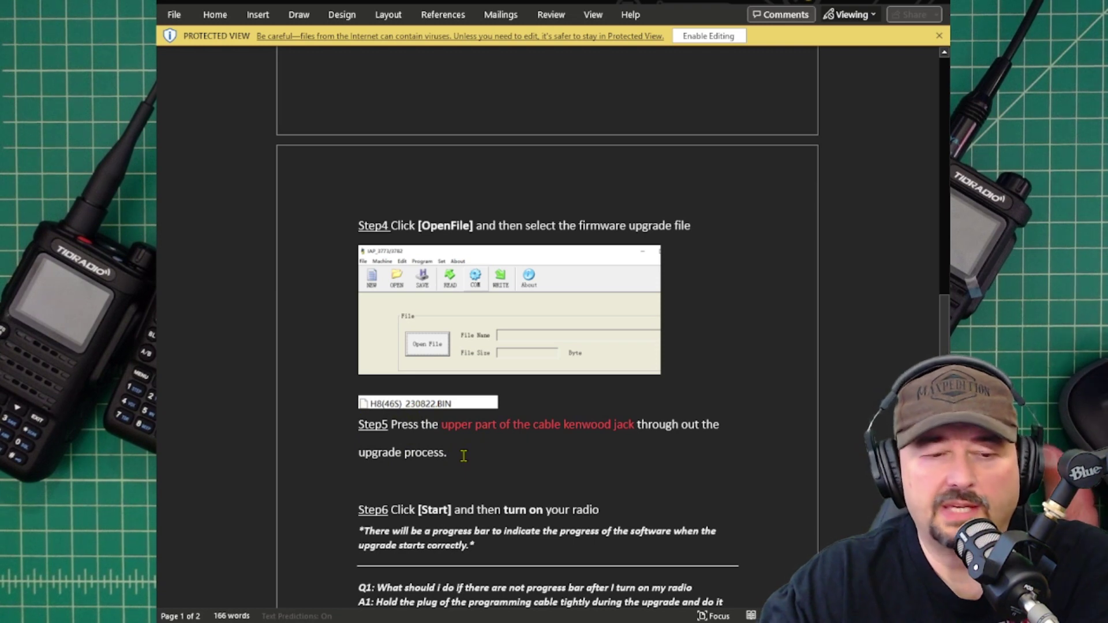
{"action": "scroll", "coordinate": [464, 456], "scroll_direction": "down", "scroll_amount": 5}
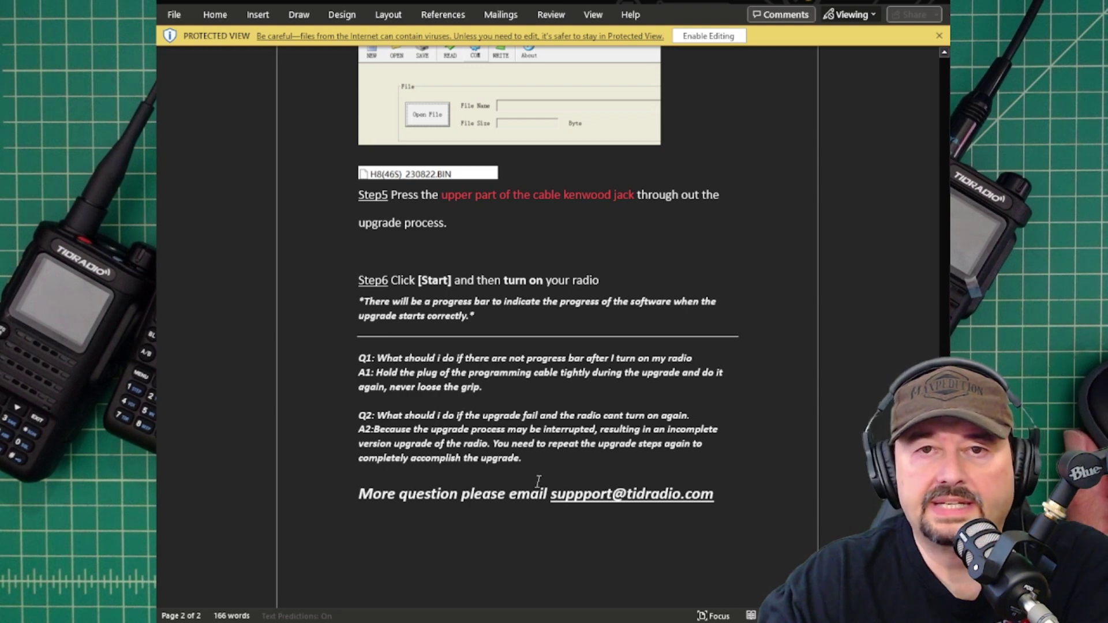
{"action": "scroll", "coordinate": [537, 479], "scroll_direction": "down", "scroll_amount": 2}
{"action": "scroll", "coordinate": [534, 481], "scroll_direction": "up", "scroll_amount": 3}
{"action": "scroll", "coordinate": [534, 481], "scroll_direction": "up", "scroll_amount": 6}
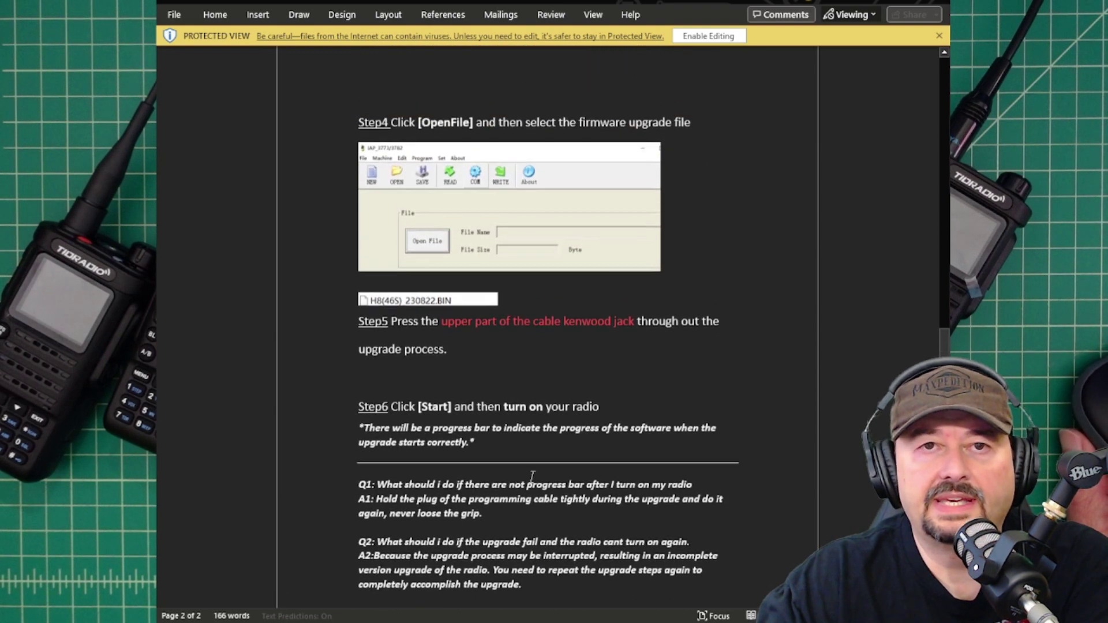
{"action": "scroll", "coordinate": [535, 484], "scroll_direction": "up", "scroll_amount": 1}
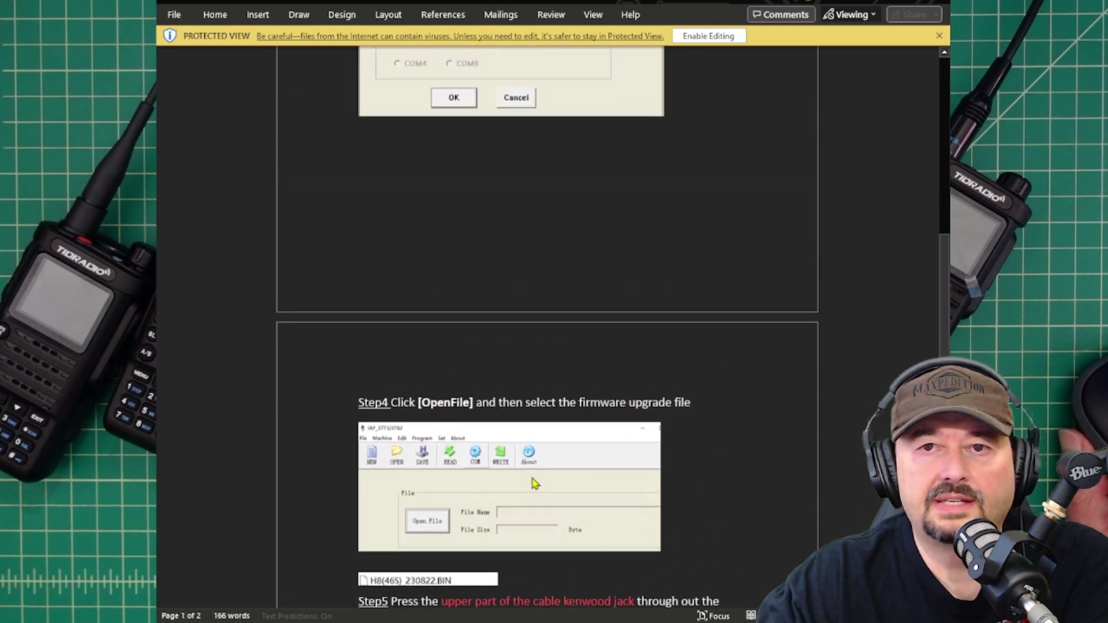
{"action": "scroll", "coordinate": [535, 484], "scroll_direction": "up", "scroll_amount": 9}
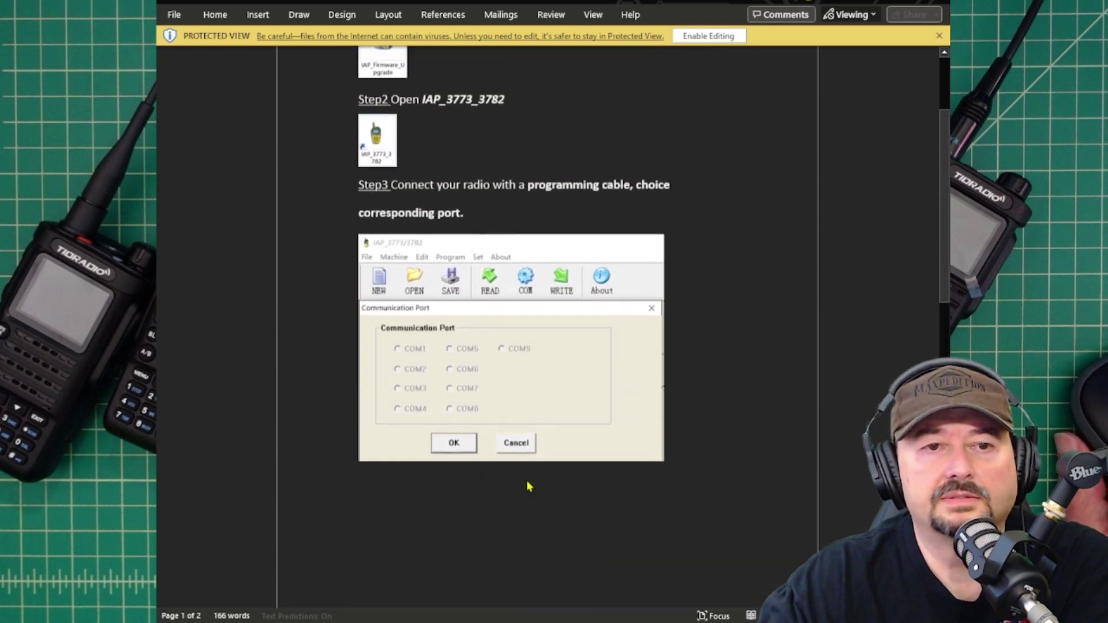
{"action": "scroll", "coordinate": [515, 519], "scroll_direction": "up", "scroll_amount": 1}
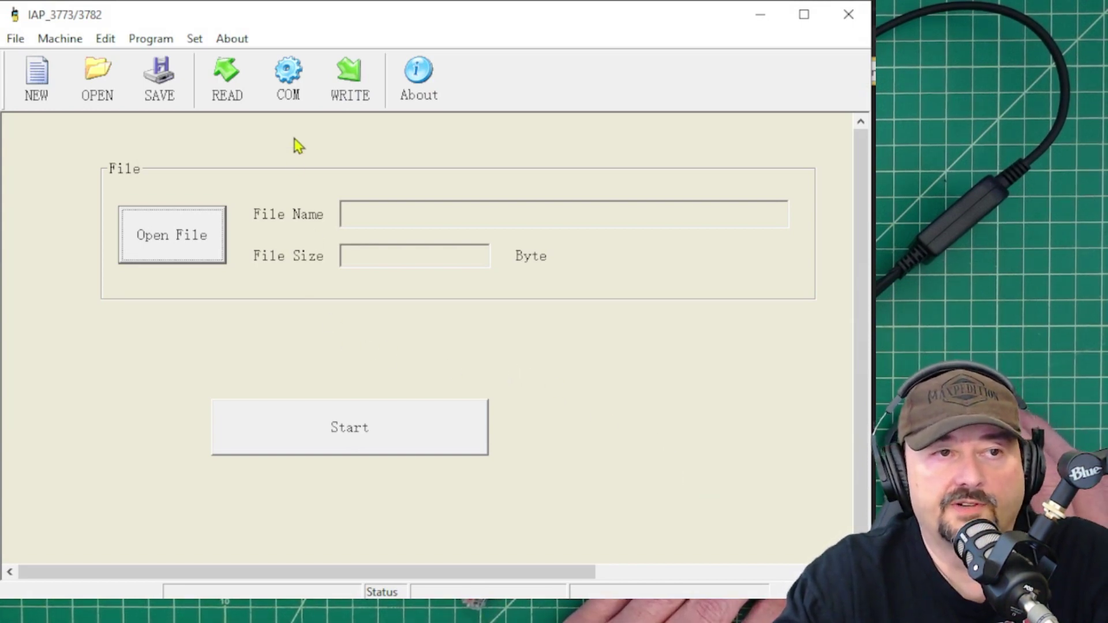
Choose COM6 as the communication port, then bring up the Open File dialog
{"action": "left_click", "coordinate": [295, 95]}
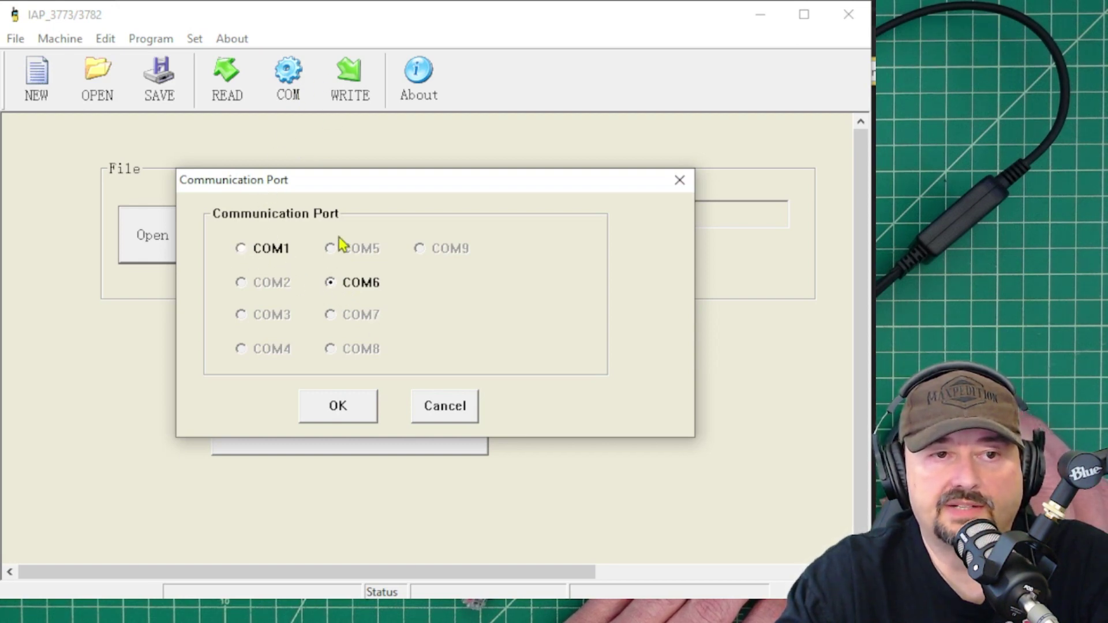
{"action": "left_click", "coordinate": [347, 399]}
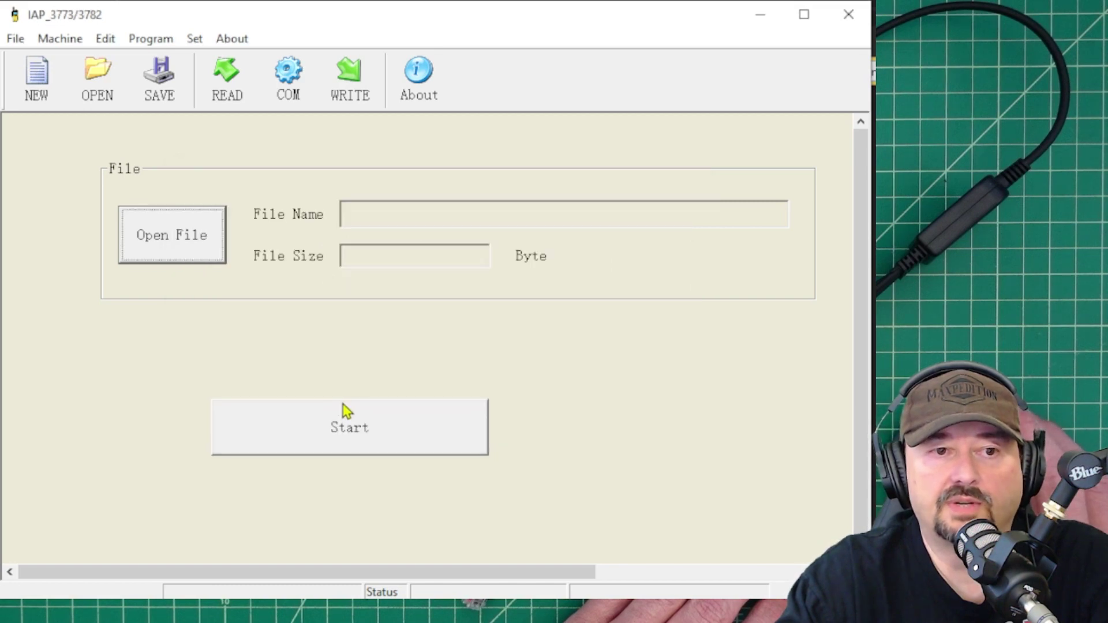
{"action": "left_click", "coordinate": [189, 256]}
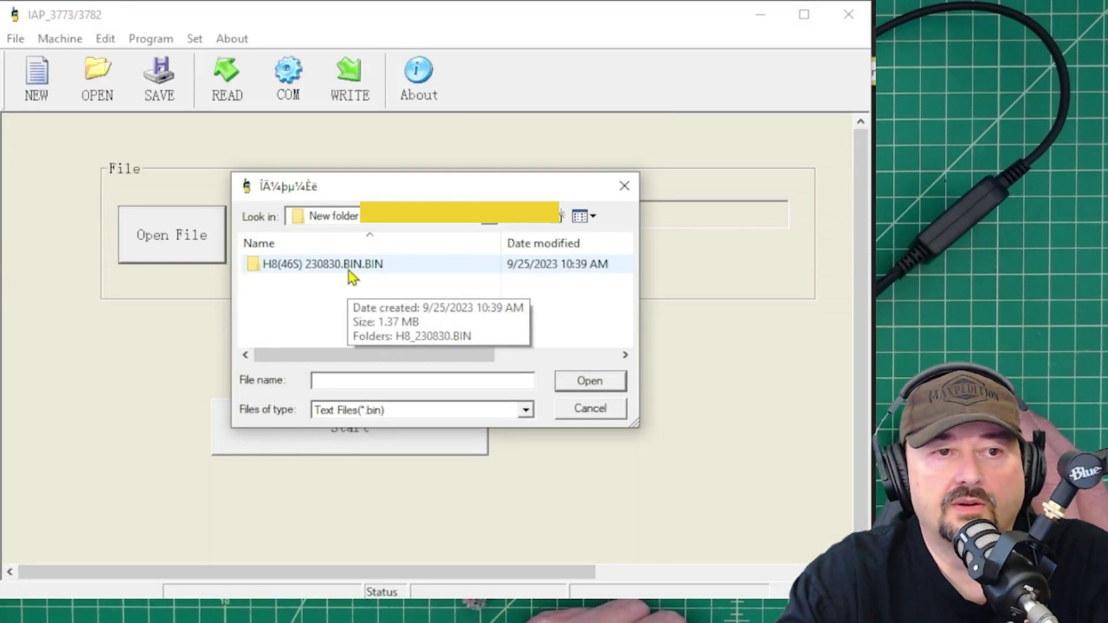
Open the H8(46S) 230830.BIN.BIN and H8_230830 folders and load H8_230830.BIN (61664 bytes)
{"action": "double_click", "coordinate": [347, 270]}
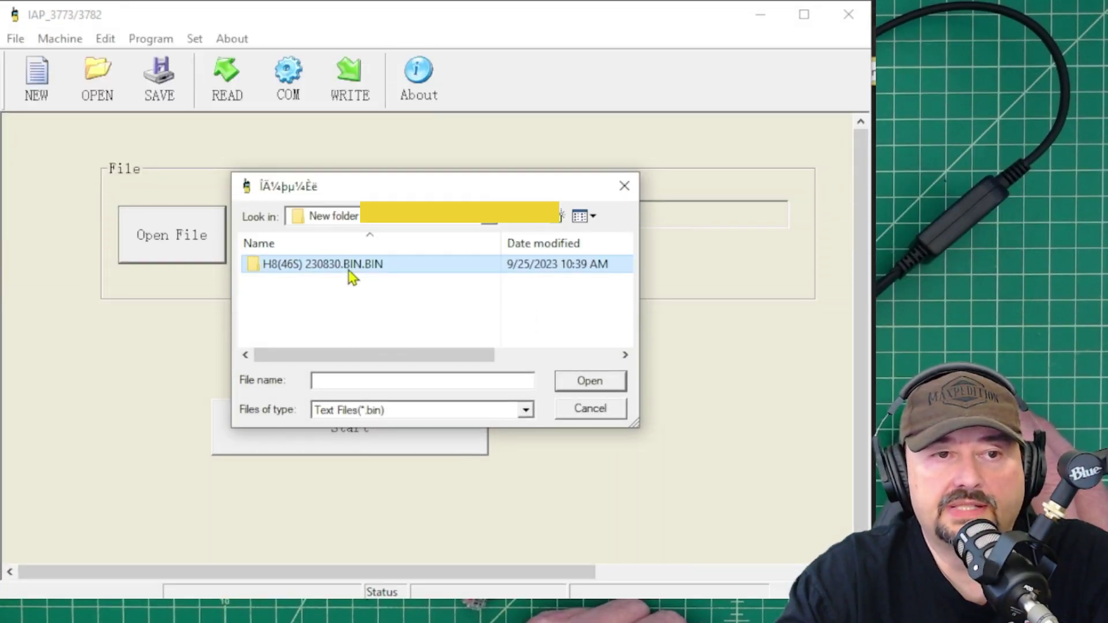
{"action": "left_click", "coordinate": [346, 273]}
{"action": "double_click", "coordinate": [346, 275]}
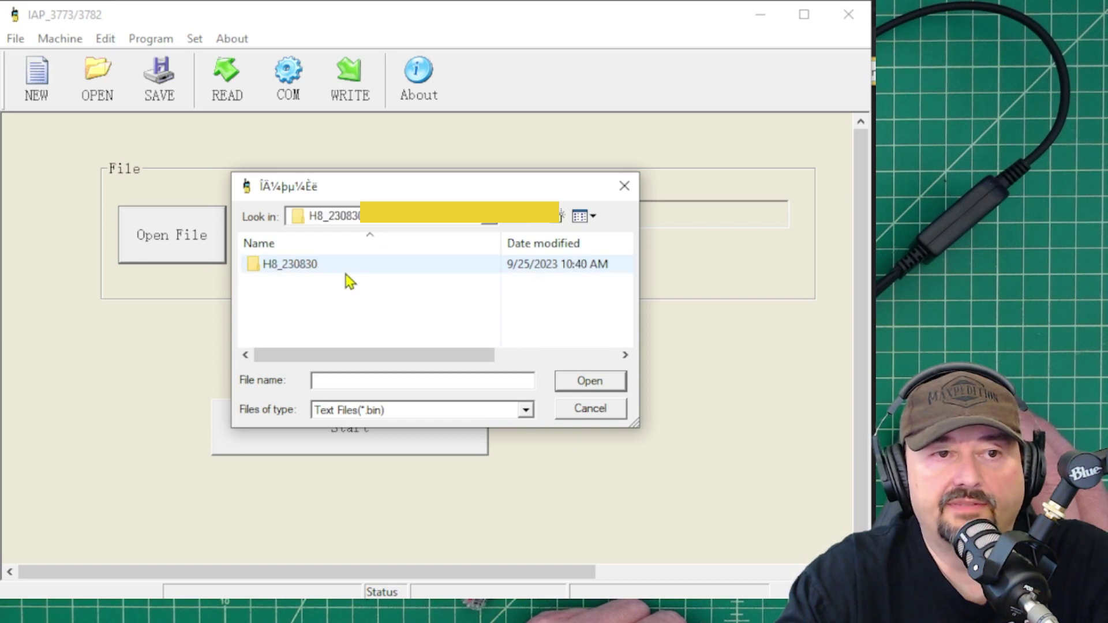
{"action": "left_click", "coordinate": [319, 274]}
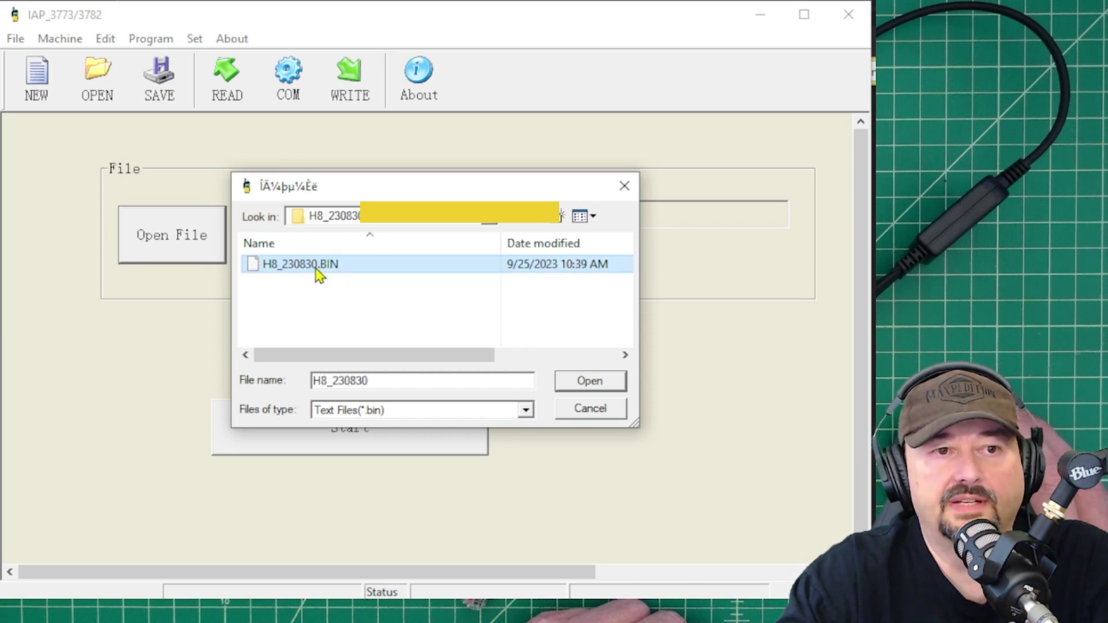
{"action": "left_click", "coordinate": [591, 386]}
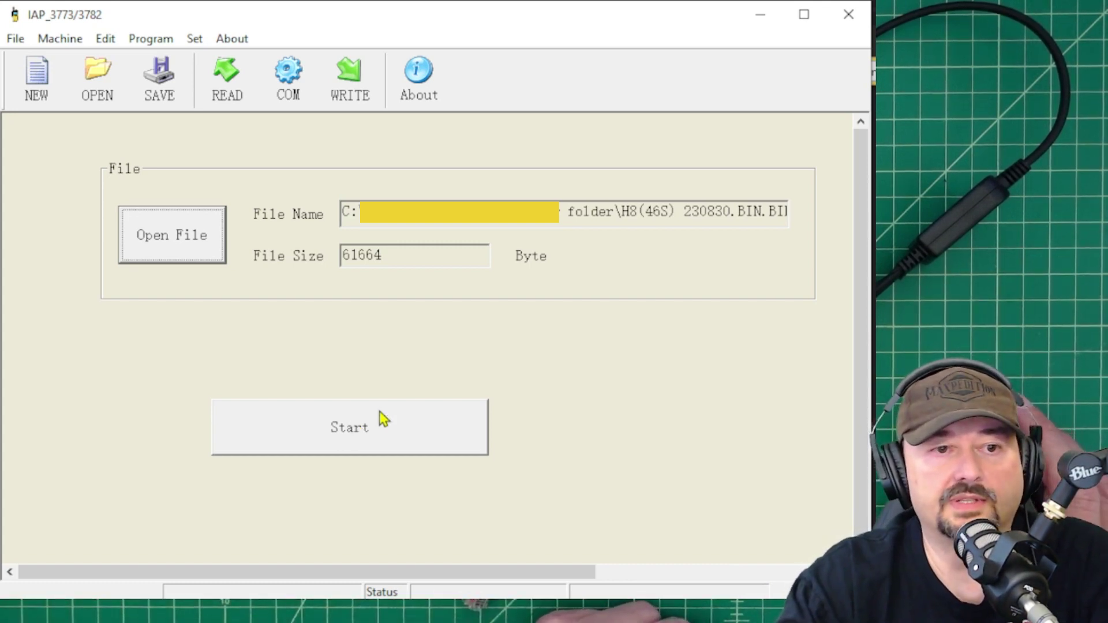
Start flashing the H8 firmware, reconfirm the communication port, and stop the first attempt
{"action": "left_click", "coordinate": [417, 439]}
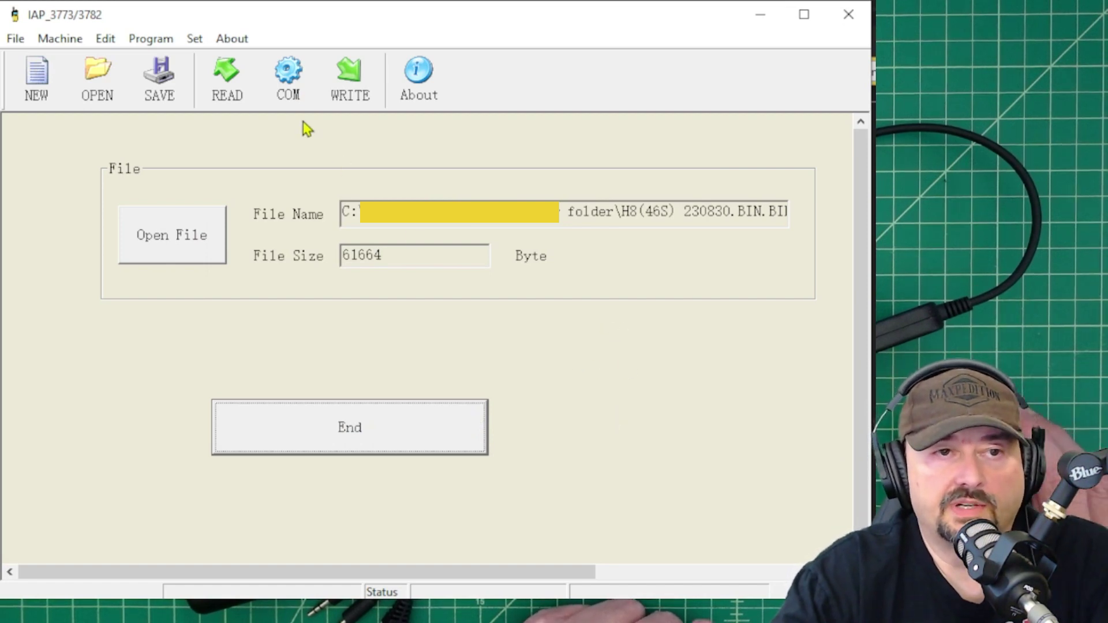
{"action": "left_click", "coordinate": [288, 77]}
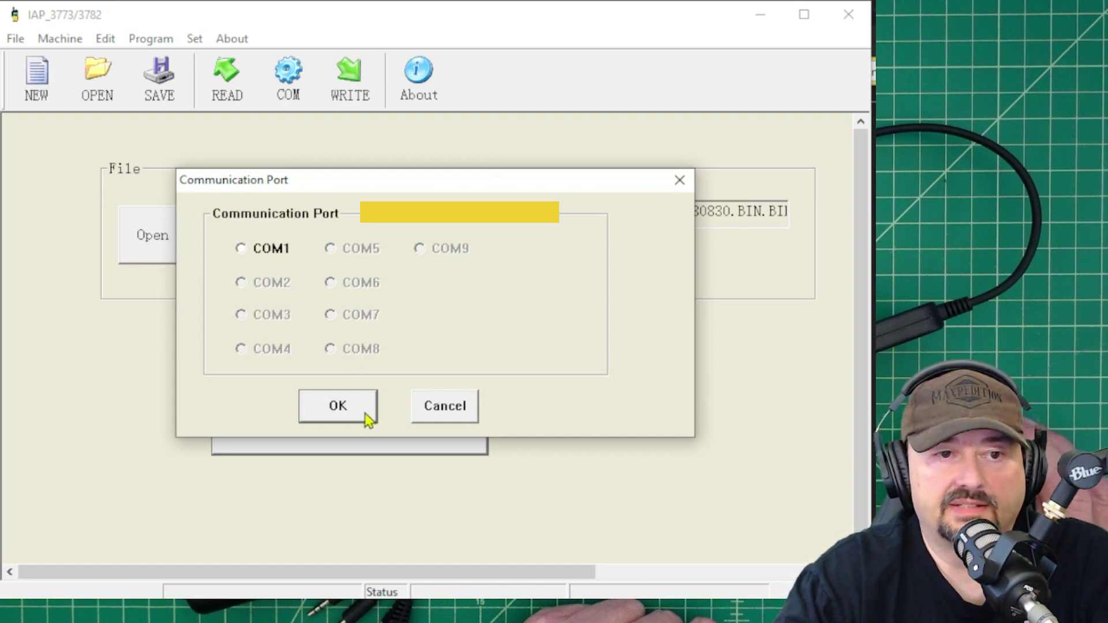
{"action": "left_click", "coordinate": [362, 415]}
{"action": "left_click", "coordinate": [359, 428]}
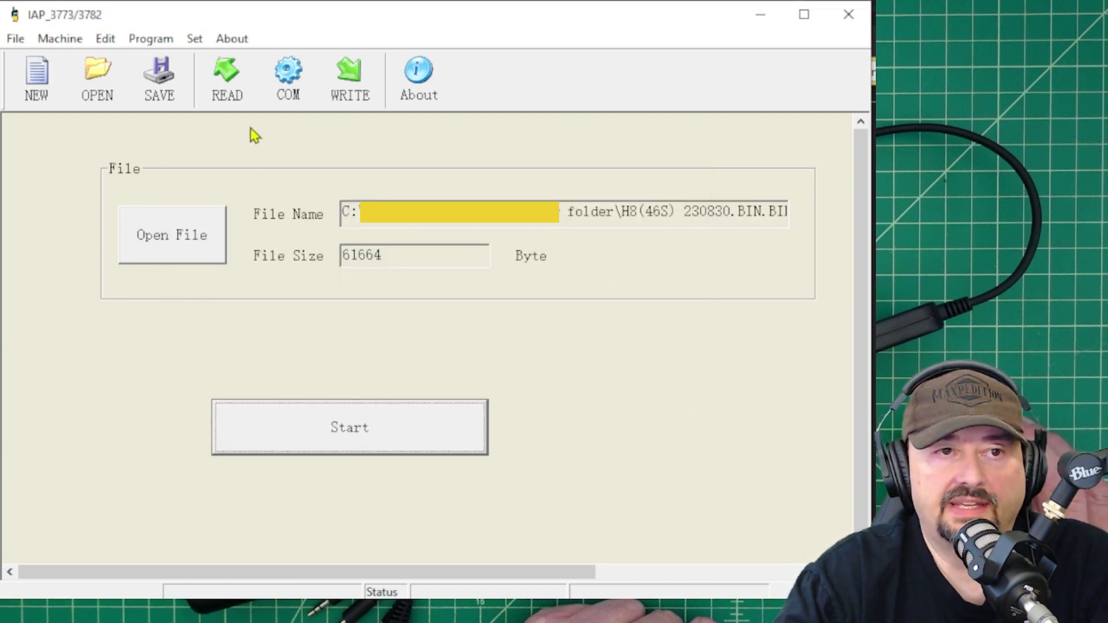
Reconfirm the port, start flashing again, recheck the port, then stop the failed attempt
{"action": "left_click", "coordinate": [292, 99]}
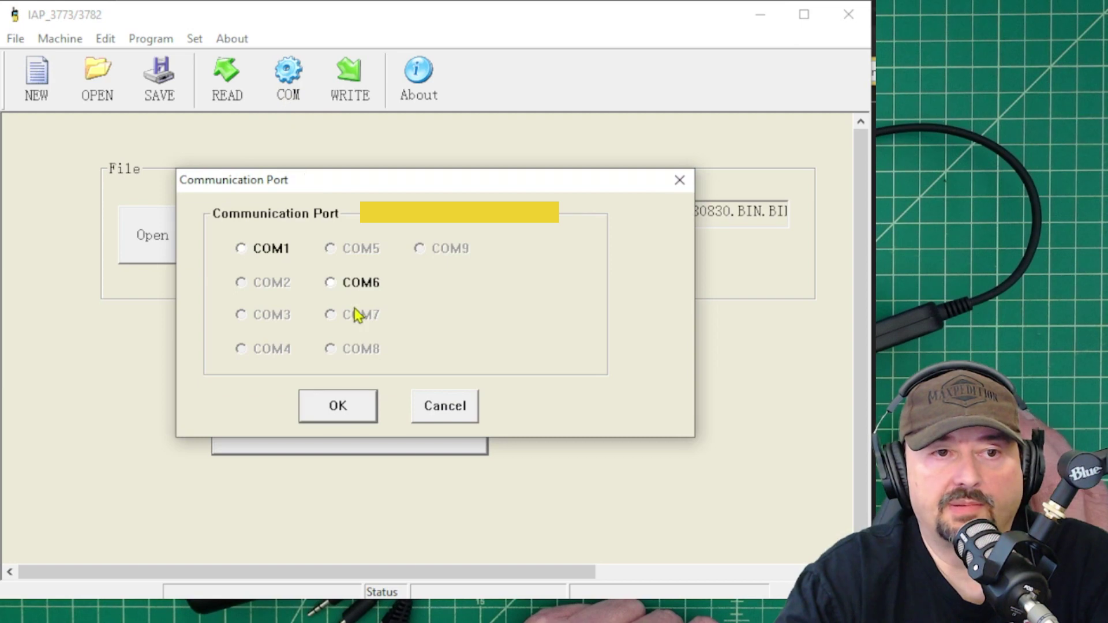
{"action": "left_click", "coordinate": [362, 417]}
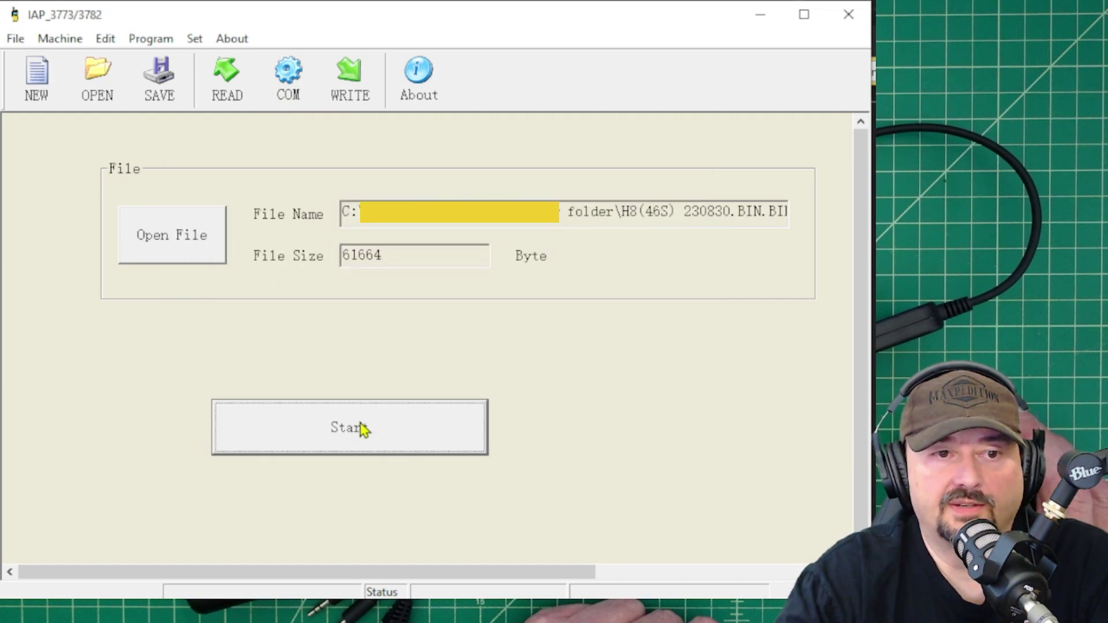
{"action": "left_click", "coordinate": [353, 438]}
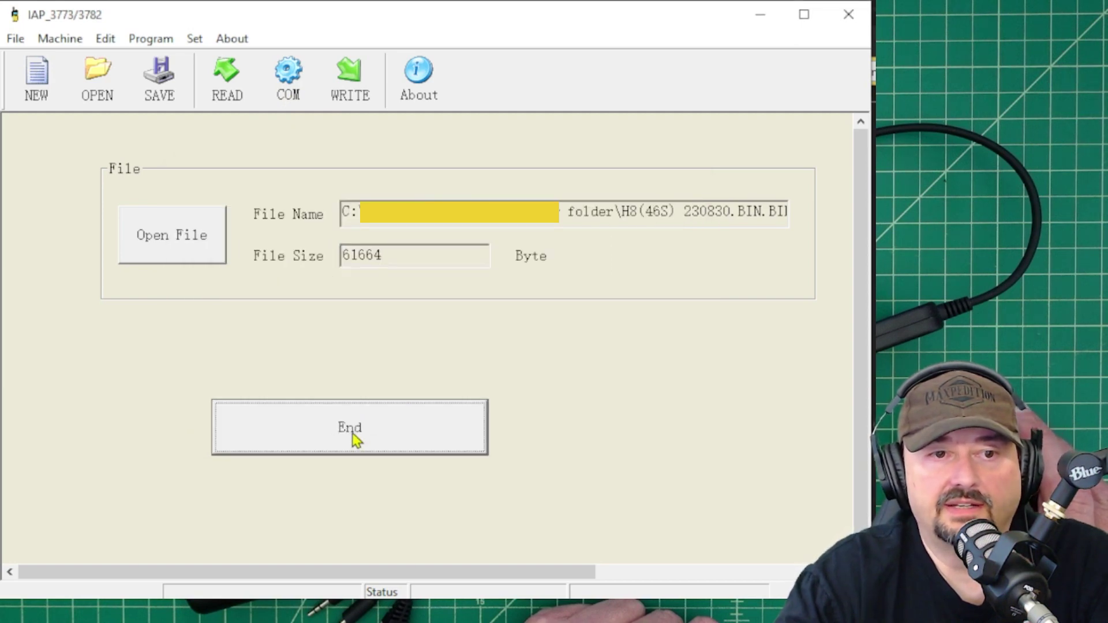
{"action": "left_click", "coordinate": [289, 105]}
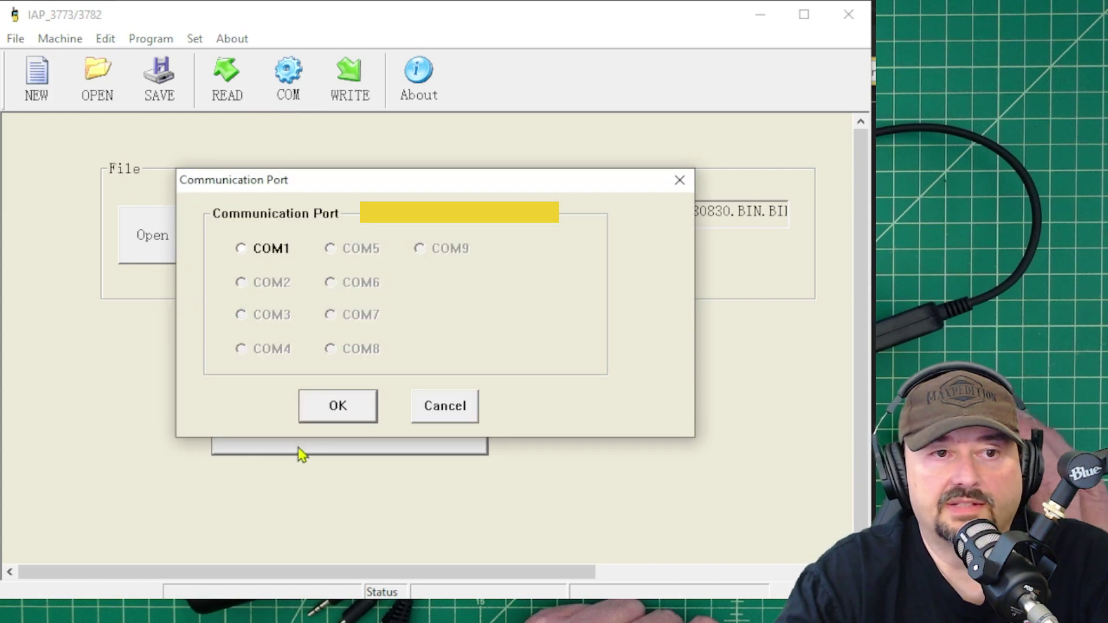
{"action": "left_click", "coordinate": [337, 421]}
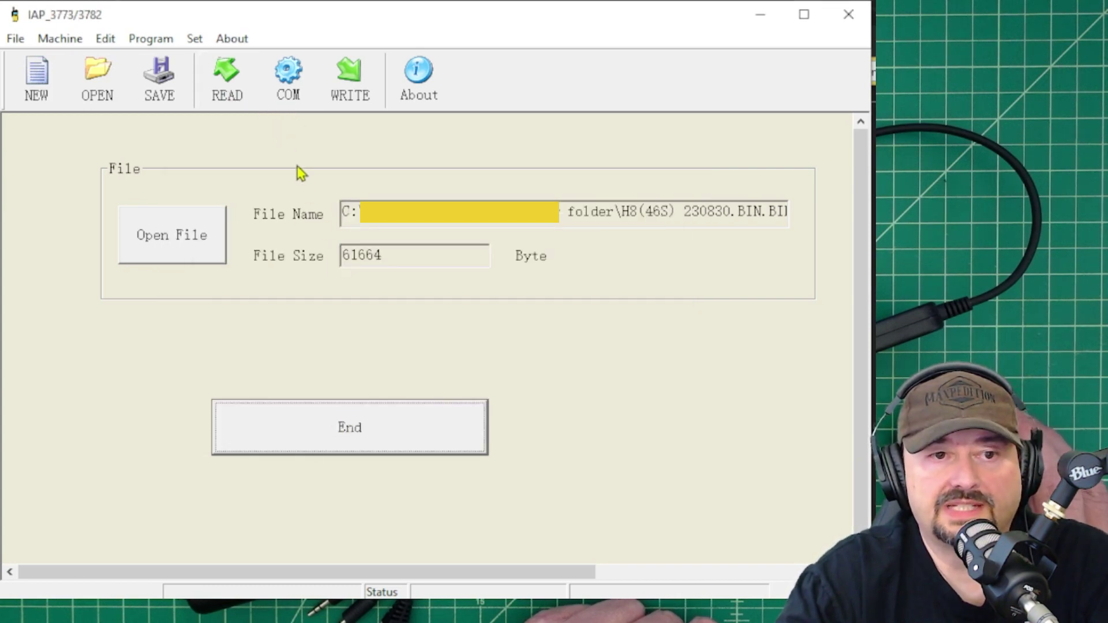
{"action": "left_click", "coordinate": [338, 438]}
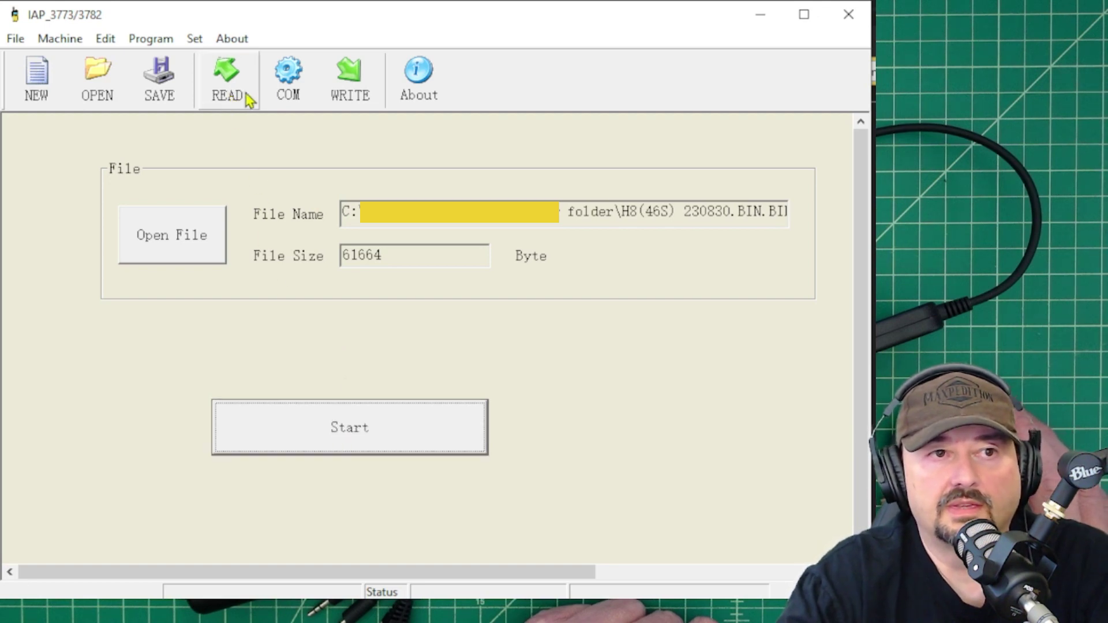
Confirm COM6 in the port settings, then reopen them to find COM7 now offered
{"action": "left_click", "coordinate": [289, 79]}
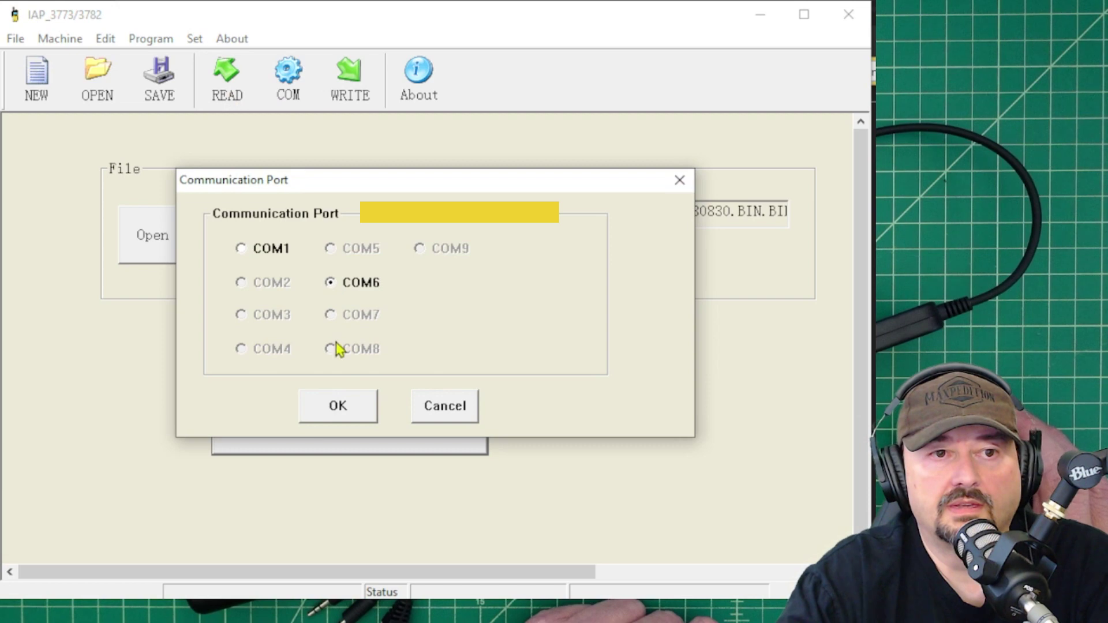
{"action": "left_click", "coordinate": [338, 406]}
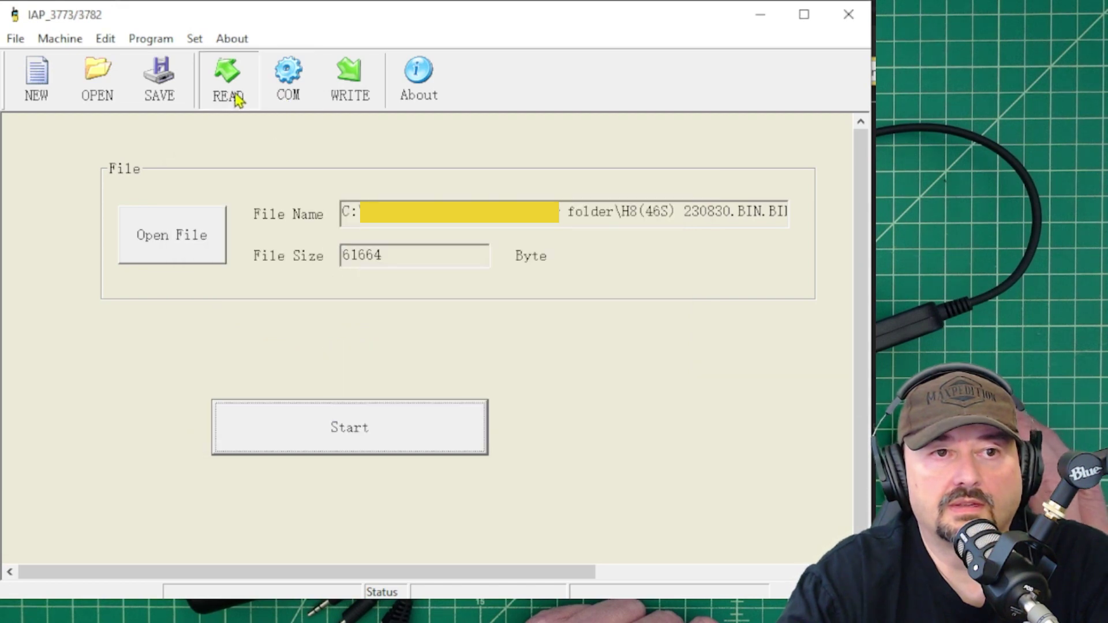
{"action": "left_click", "coordinate": [282, 98]}
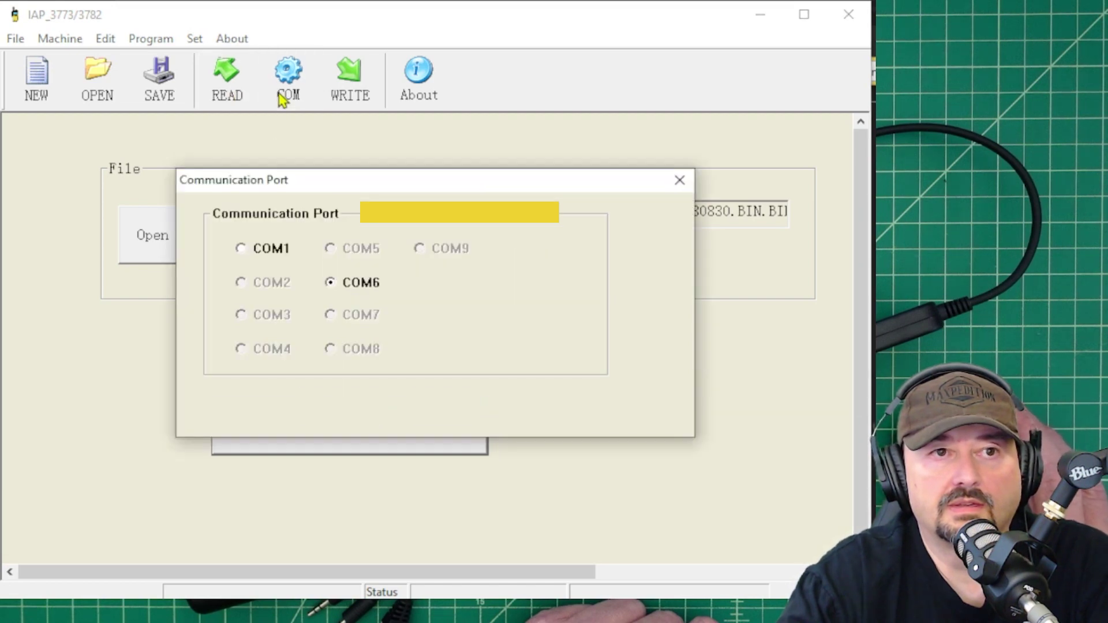
{"action": "left_click", "coordinate": [366, 405]}
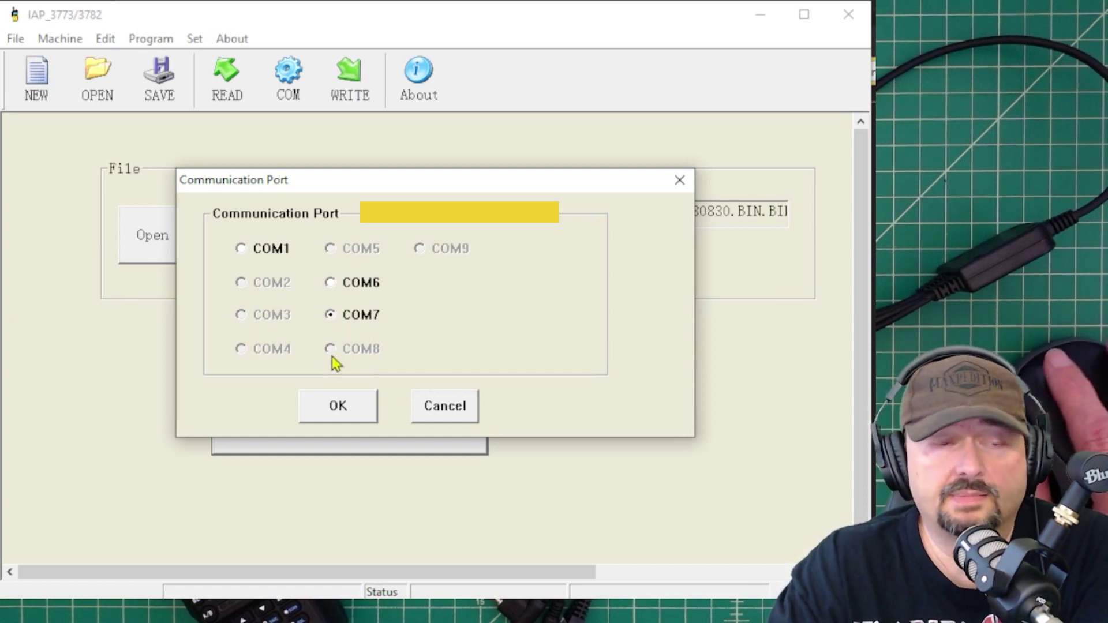
Confirm COM7, start another H8 flash attempt, then check and close the port settings
{"action": "left_click", "coordinate": [360, 417]}
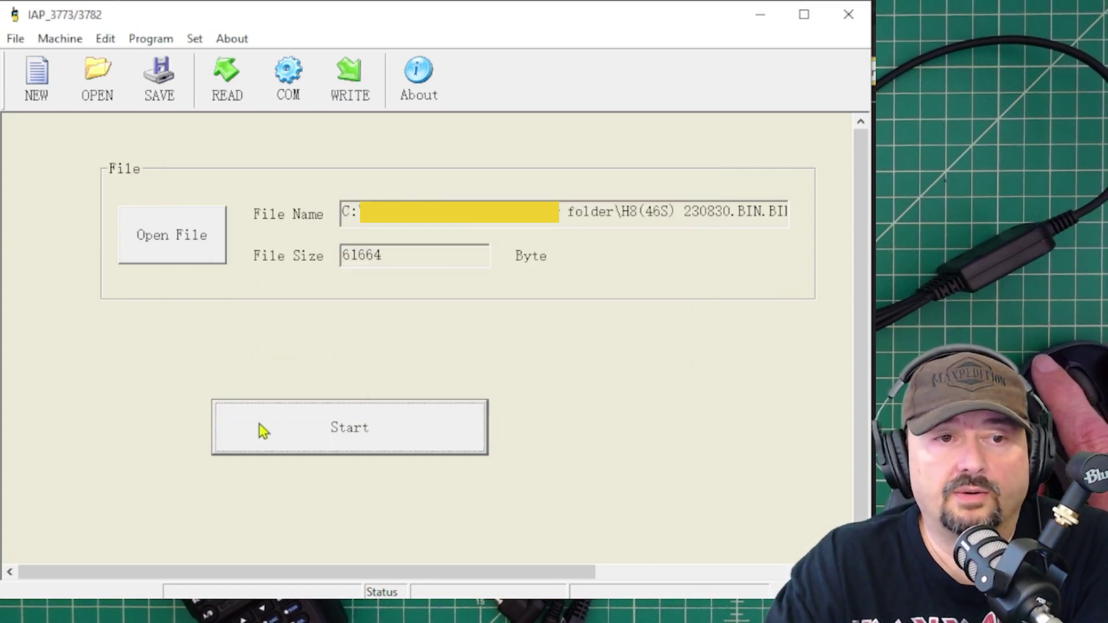
{"action": "left_click", "coordinate": [321, 437]}
{"action": "left_click", "coordinate": [285, 81]}
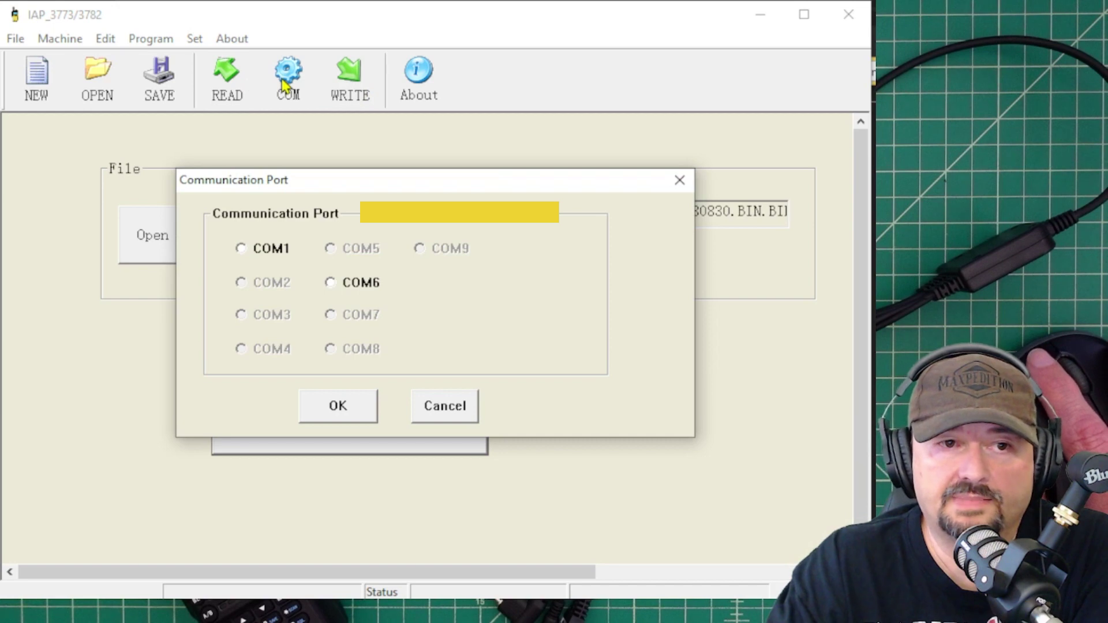
{"action": "left_click", "coordinate": [321, 412]}
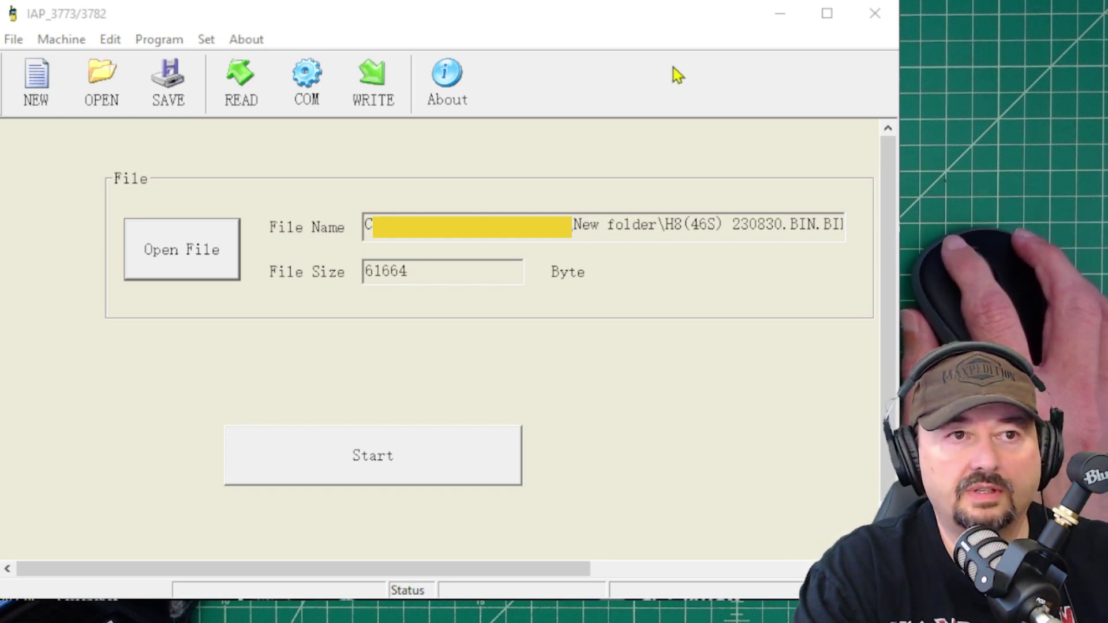
Return the communication port to COM6 and begin another H8 firmware flash attempt
{"action": "left_click", "coordinate": [312, 92]}
{"action": "left_click", "coordinate": [312, 92]}
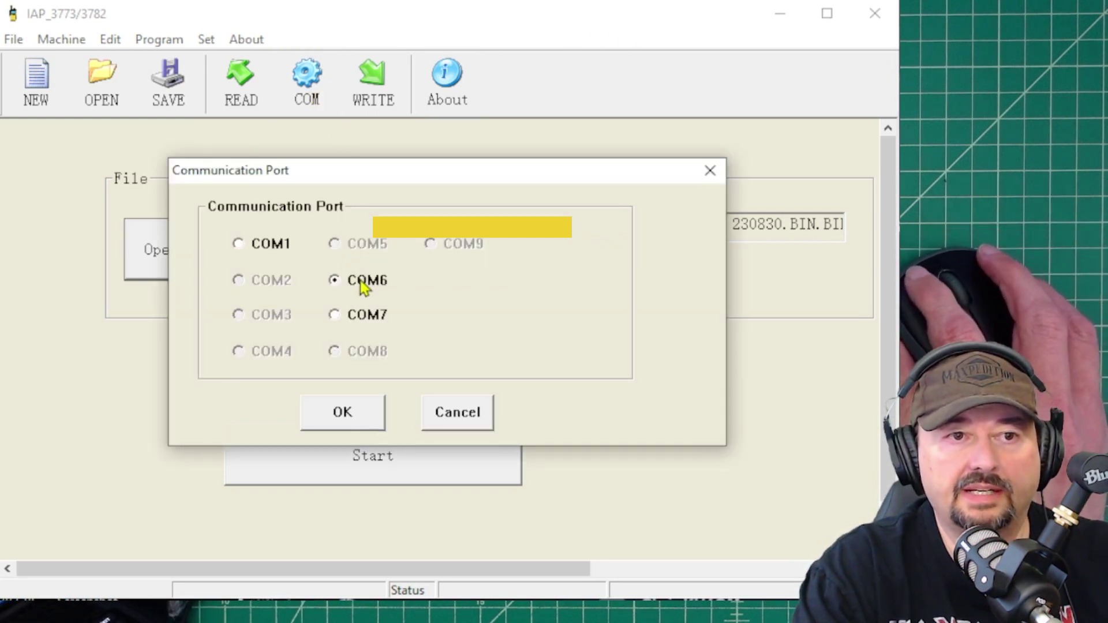
{"action": "left_click", "coordinate": [344, 410]}
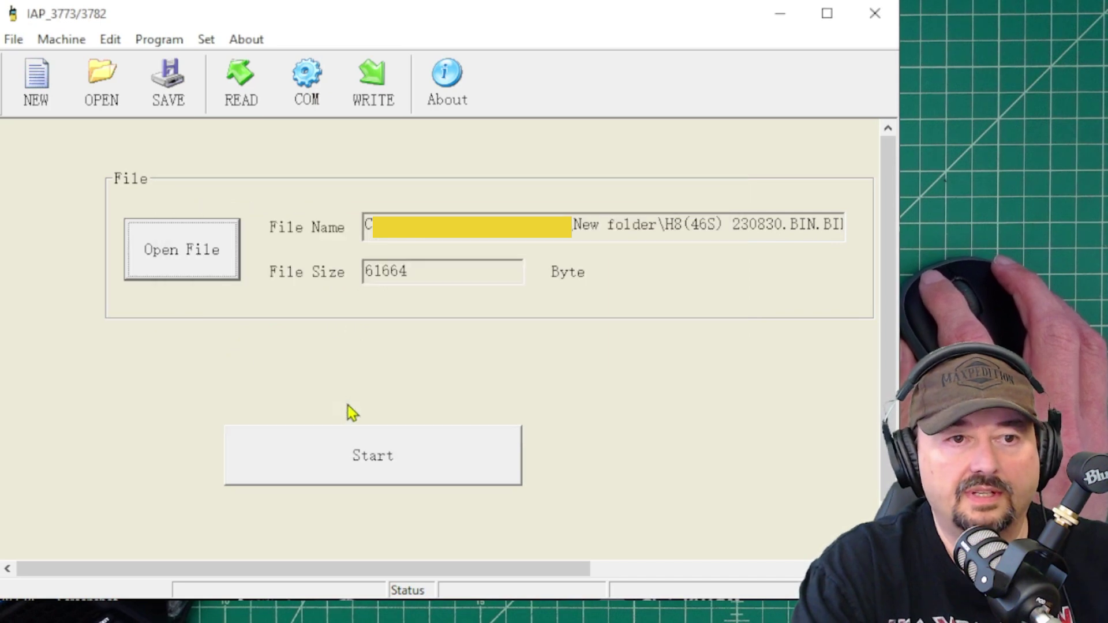
{"action": "left_click", "coordinate": [396, 454]}
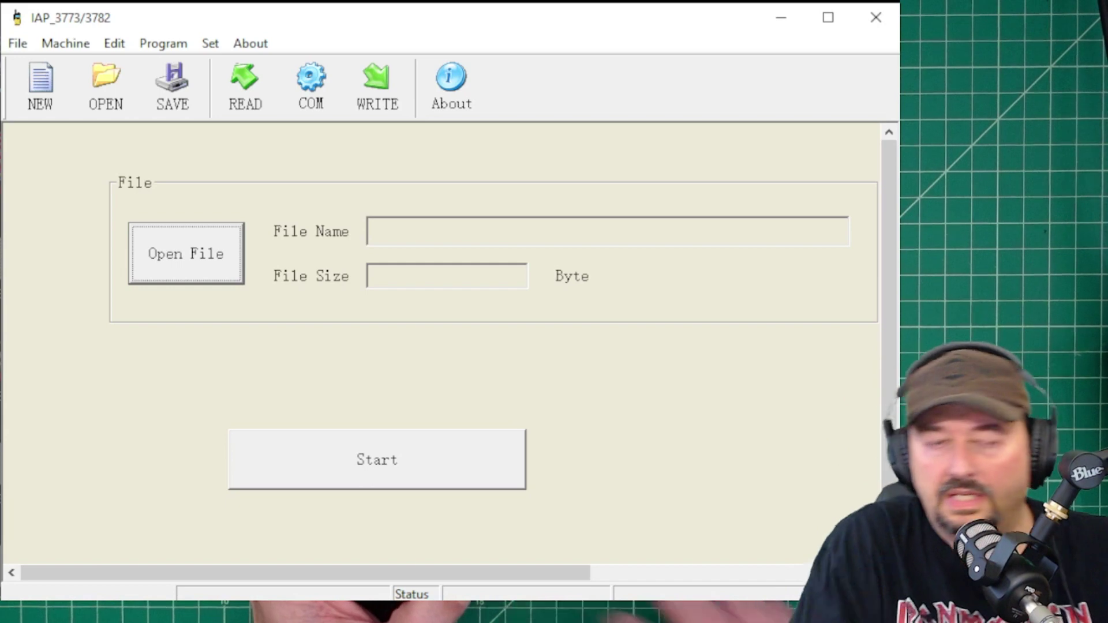
Set the tool's communication port to COM8
{"action": "left_click", "coordinate": [297, 105]}
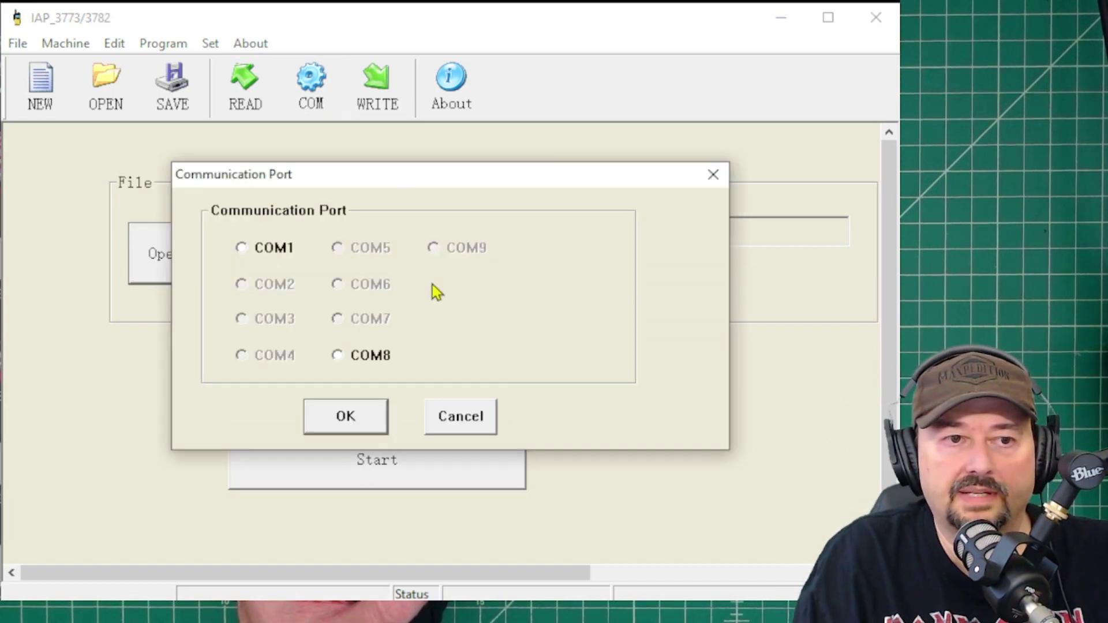
{"action": "left_click", "coordinate": [337, 356]}
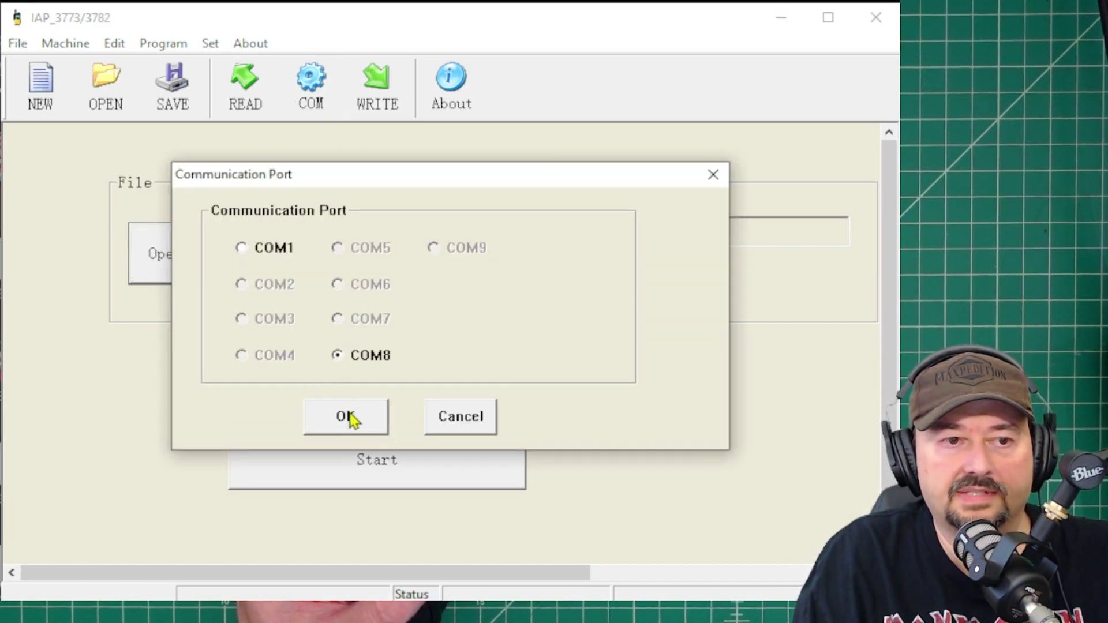
{"action": "left_click", "coordinate": [349, 416]}
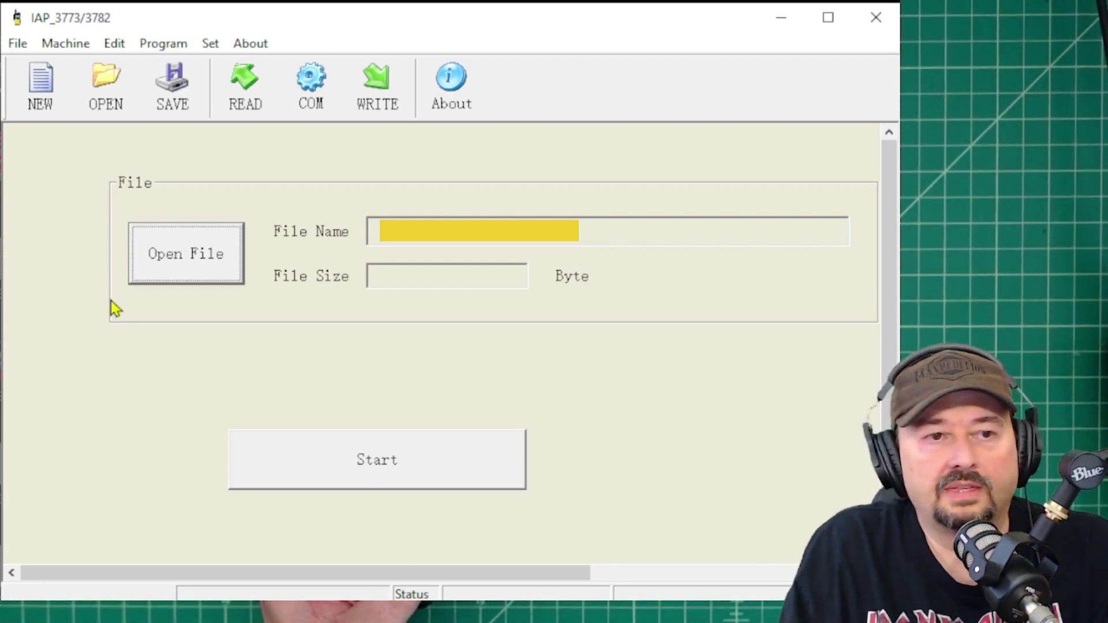
Load the H8_230830.BIN firmware (61664 bytes) and start flashing it to the radio
{"action": "left_click", "coordinate": [172, 258]}
{"action": "left_click", "coordinate": [277, 266]}
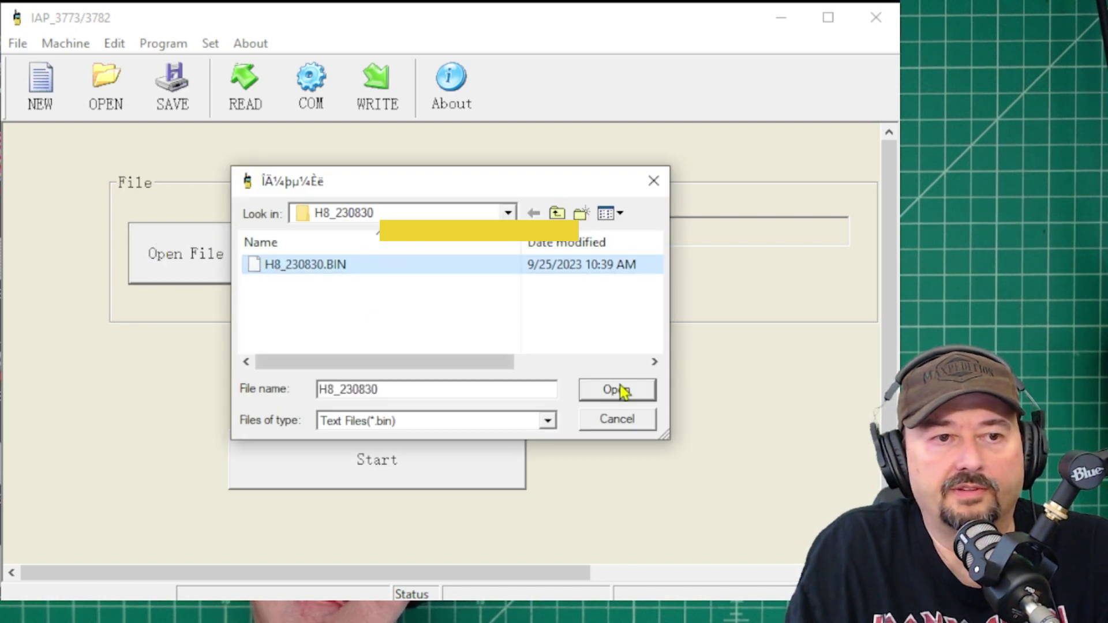
{"action": "left_click", "coordinate": [617, 389]}
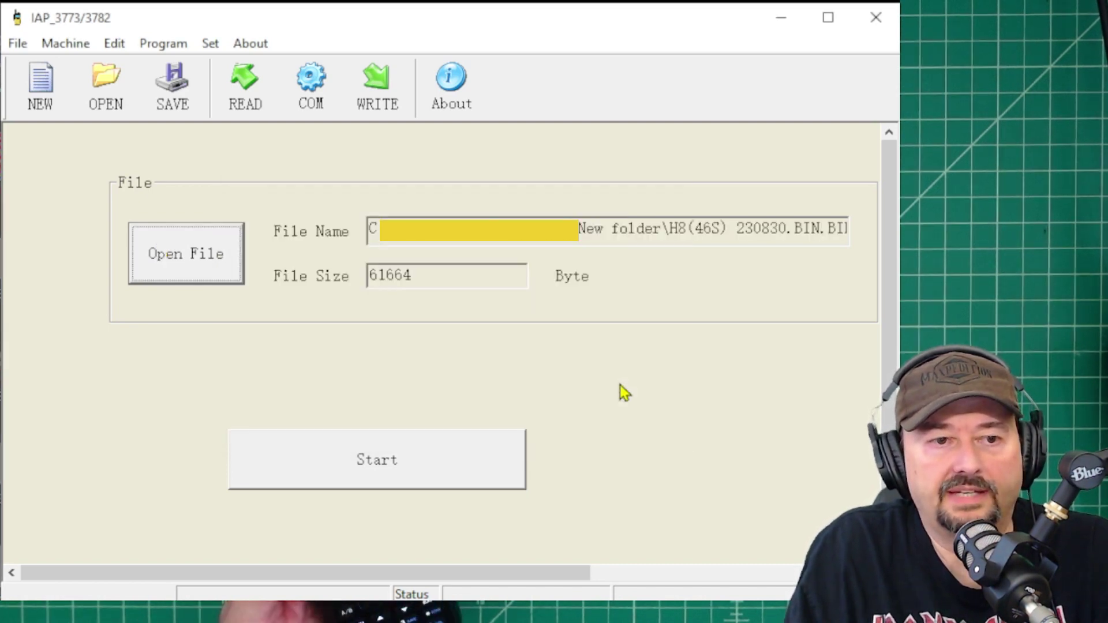
{"action": "left_click", "coordinate": [422, 460]}
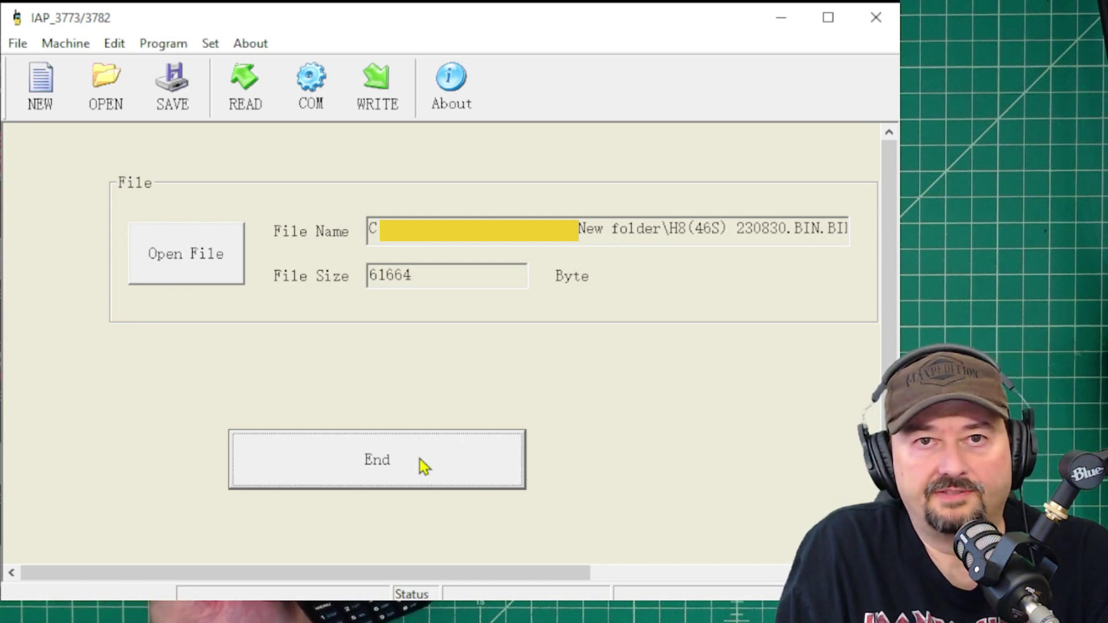
Stop the running flash attempt with the End button
{"action": "left_click", "coordinate": [333, 462]}
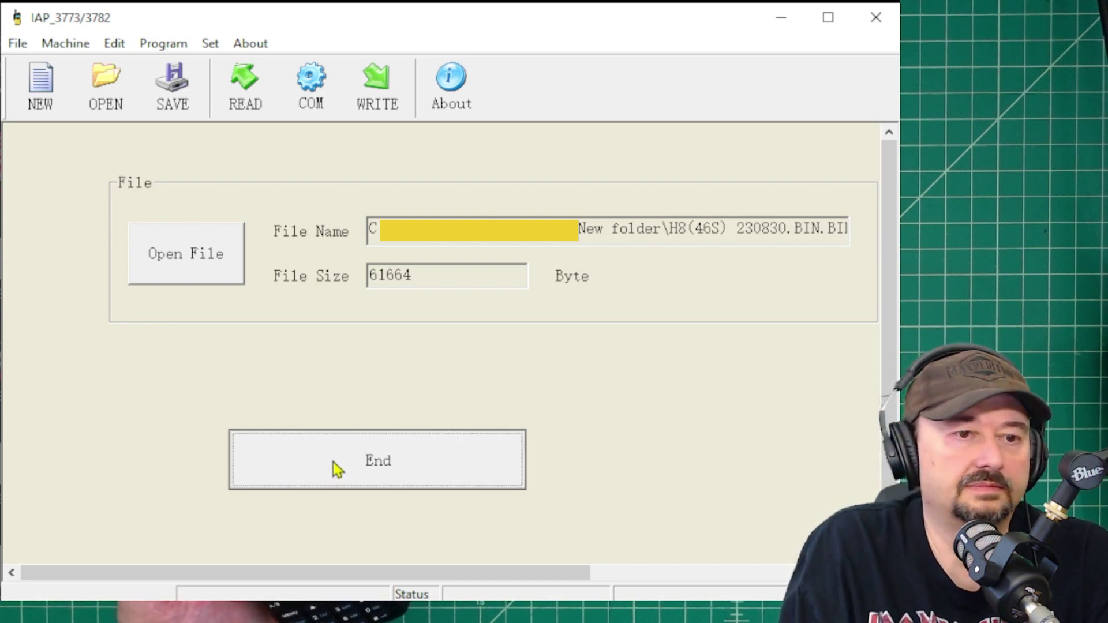